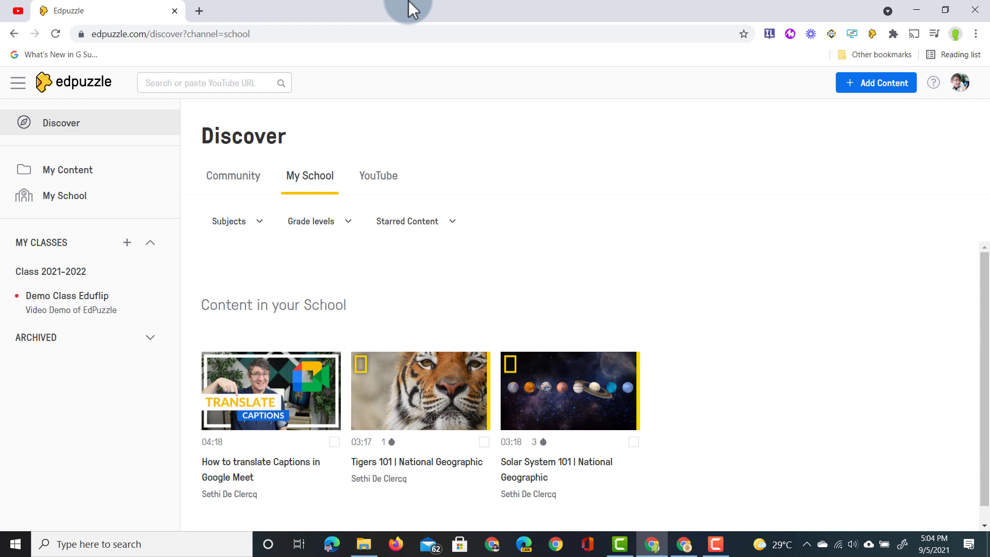
Search Edpuzzle for 'tigers' and show the YouTube results
{"action": "left_click", "coordinate": [215, 77]}
{"action": "type", "text": "tigers"}
{"action": "key", "text": "Return"}
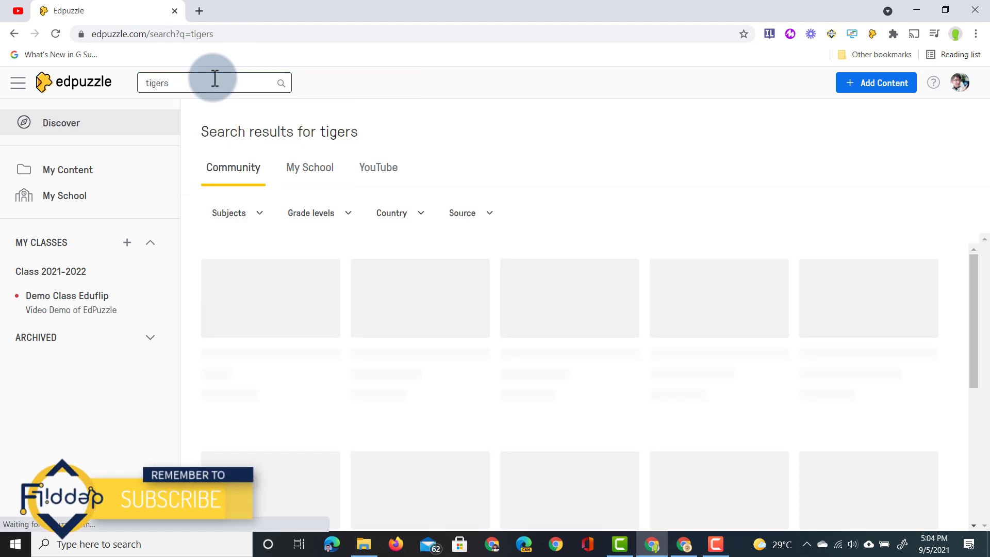
{"action": "left_click", "coordinate": [381, 169]}
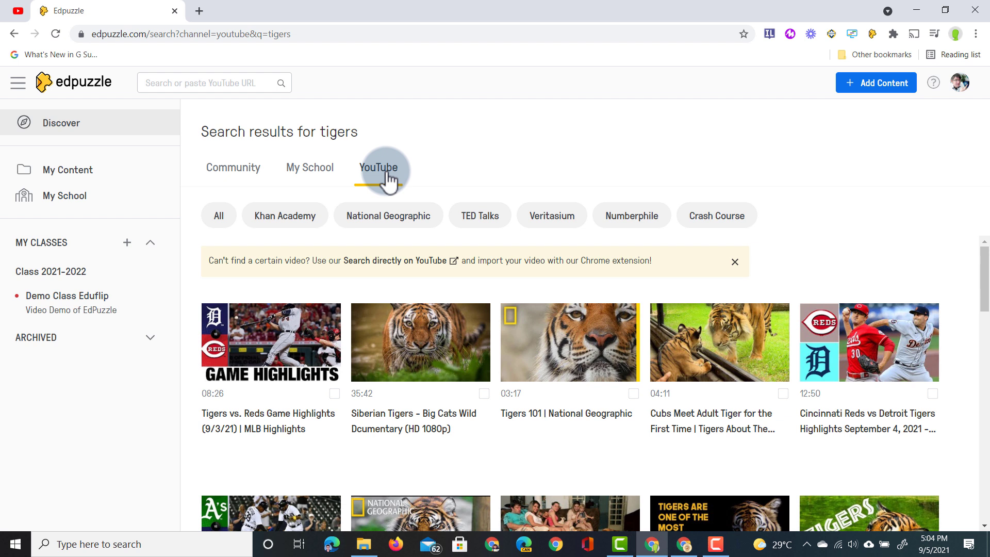
Open Tigers 101 | National Geographic, trim it to end at 00:28, and pause playback
{"action": "left_click", "coordinate": [556, 356]}
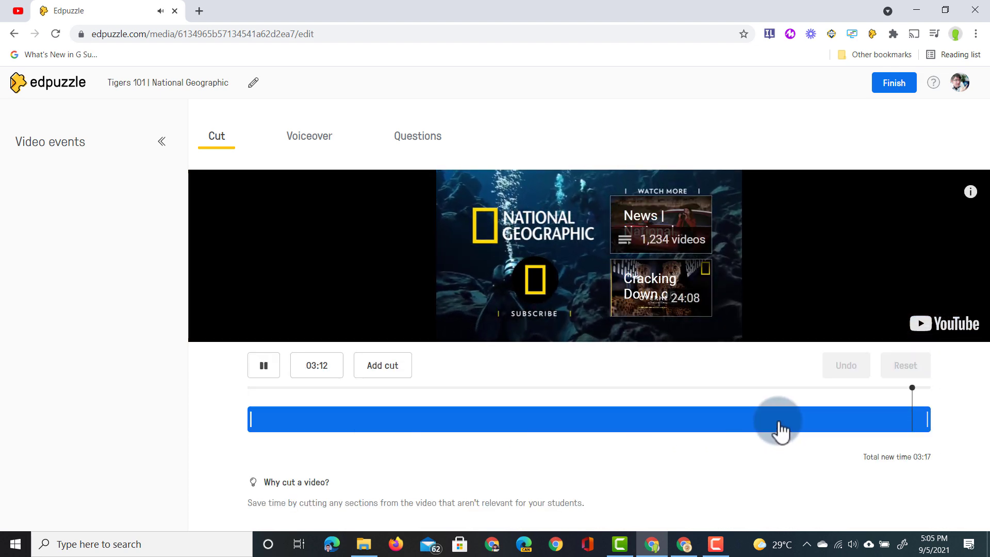
{"action": "left_click_drag", "start_coordinate": [923, 417], "coordinate": [349, 419]}
{"action": "left_click", "coordinate": [262, 367]}
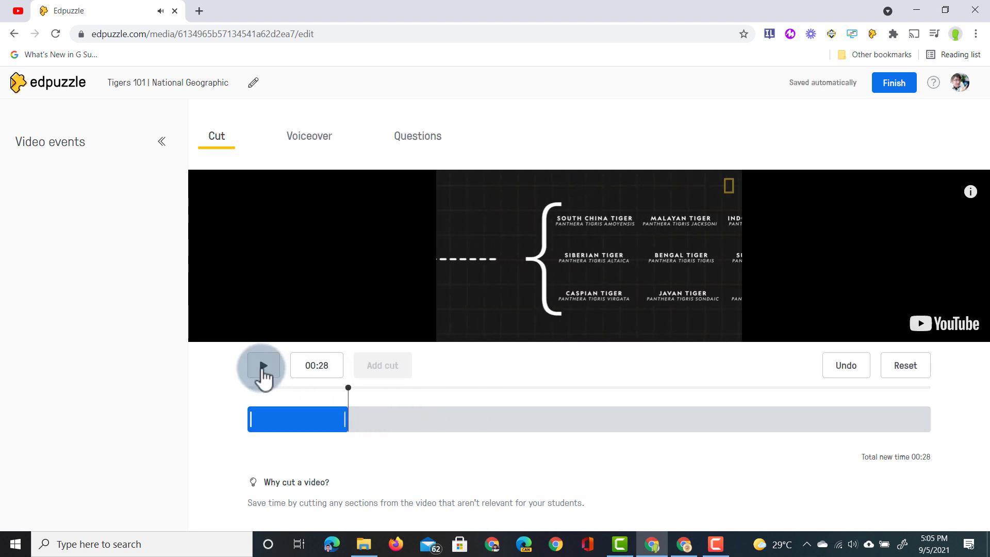
Add an open-ended question 'What do you know about tigers?' at 00:01 allowing audio responses
{"action": "left_click", "coordinate": [416, 142]}
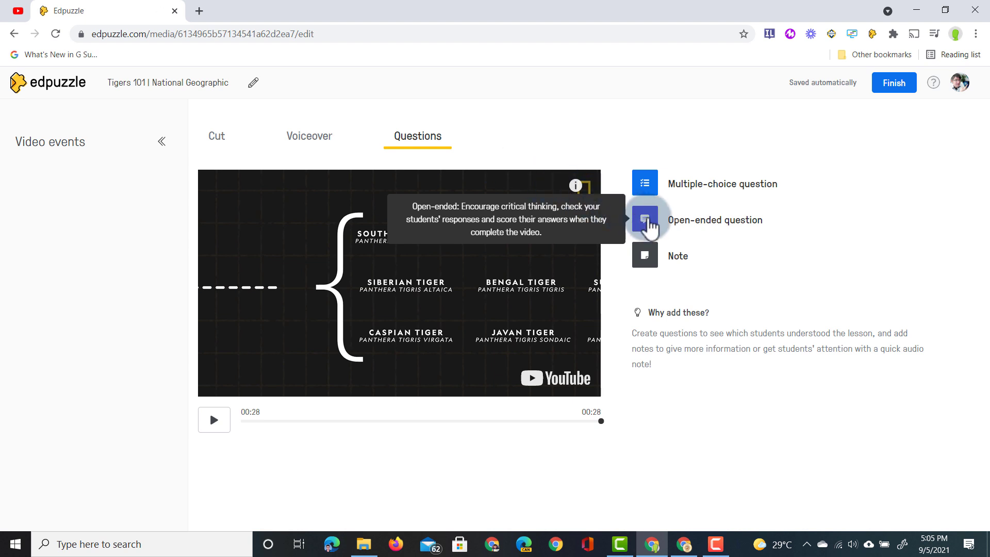
{"action": "left_click", "coordinate": [643, 221]}
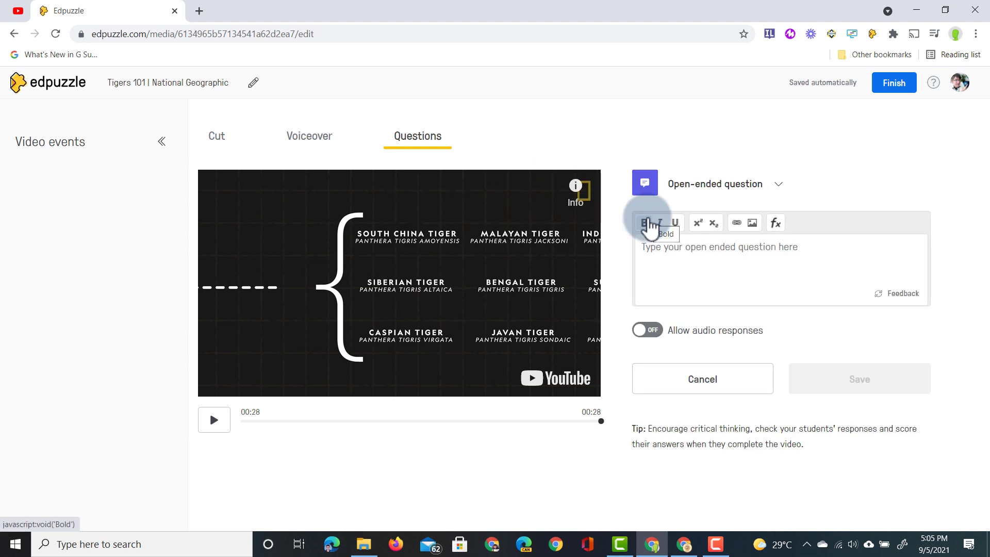
{"action": "left_click", "coordinate": [262, 420]}
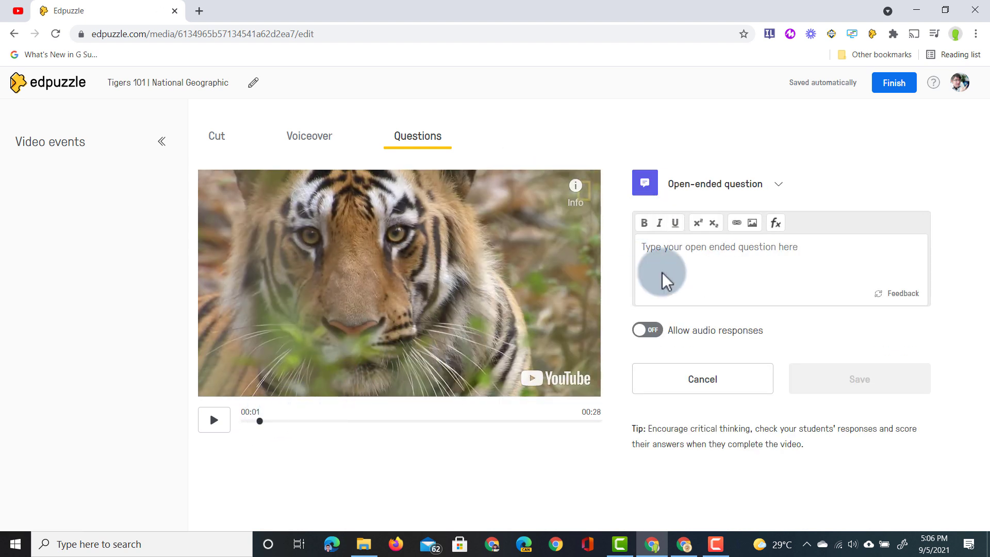
{"action": "left_click", "coordinate": [751, 241]}
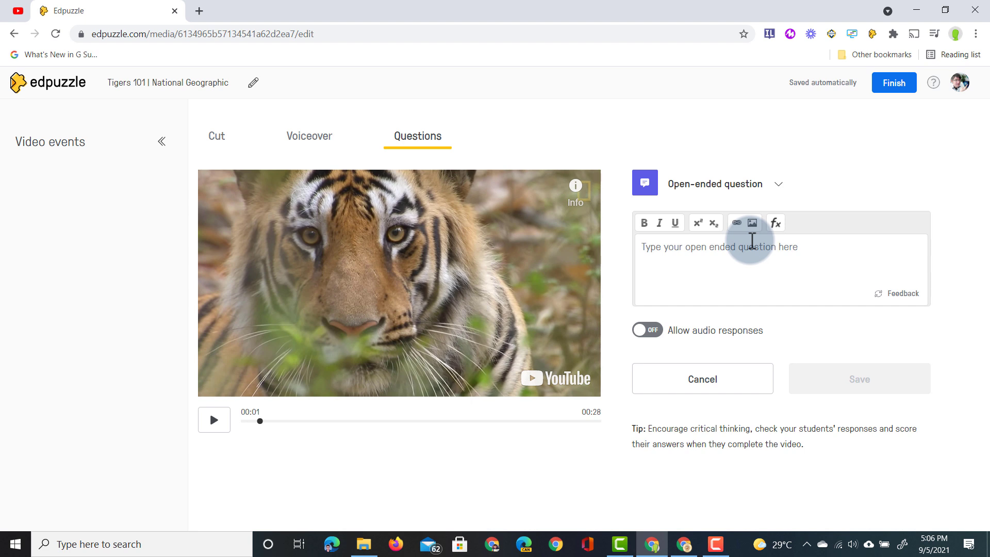
{"action": "type", "text": "What do you know about tigers?"}
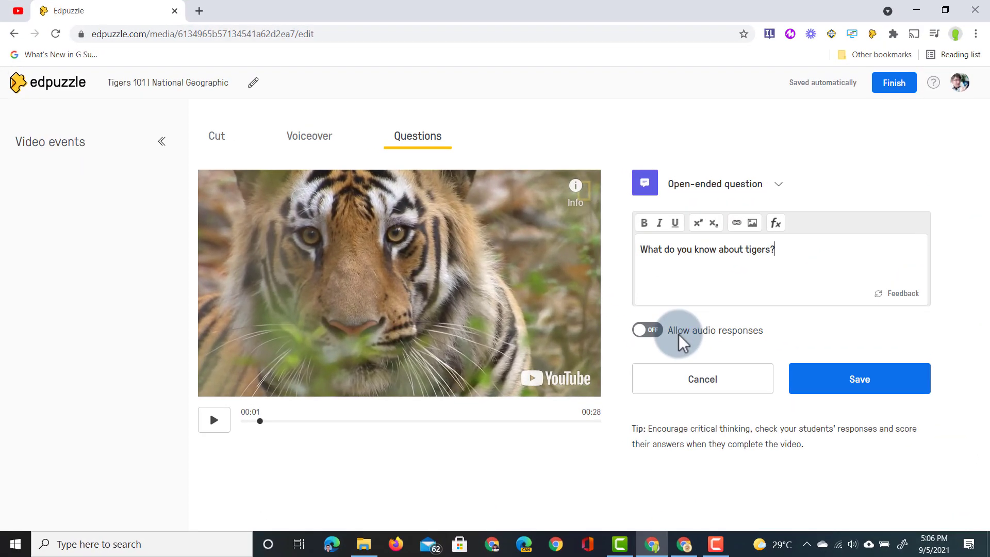
{"action": "left_click", "coordinate": [649, 331]}
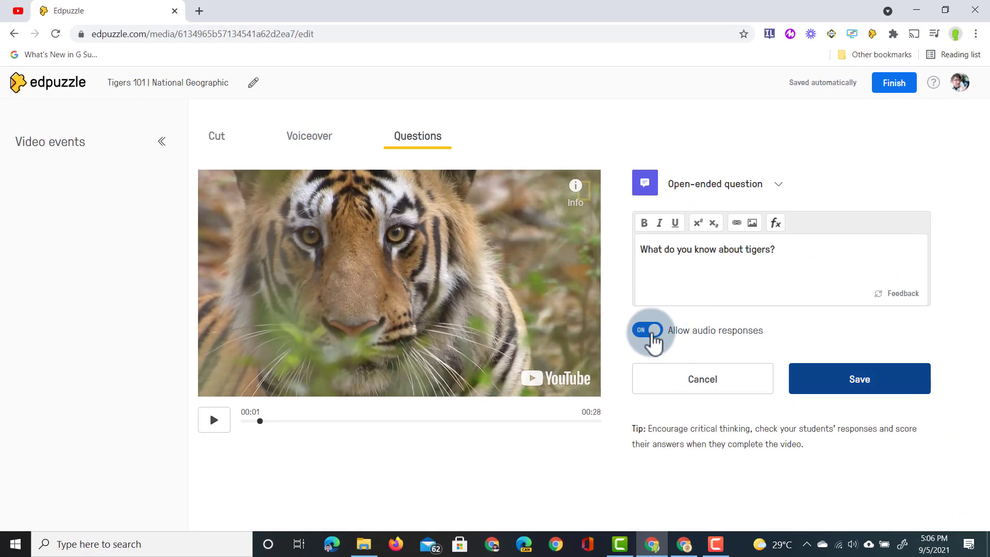
{"action": "left_click", "coordinate": [861, 386]}
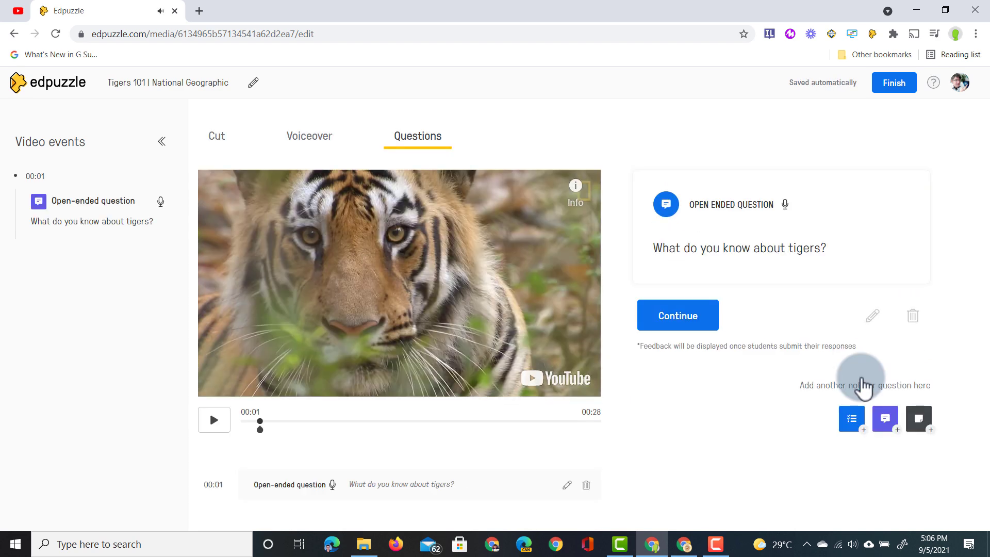
Finish editing Tigers 101 and assign it to all students in Demo Class Eduflip
{"action": "left_click", "coordinate": [899, 89]}
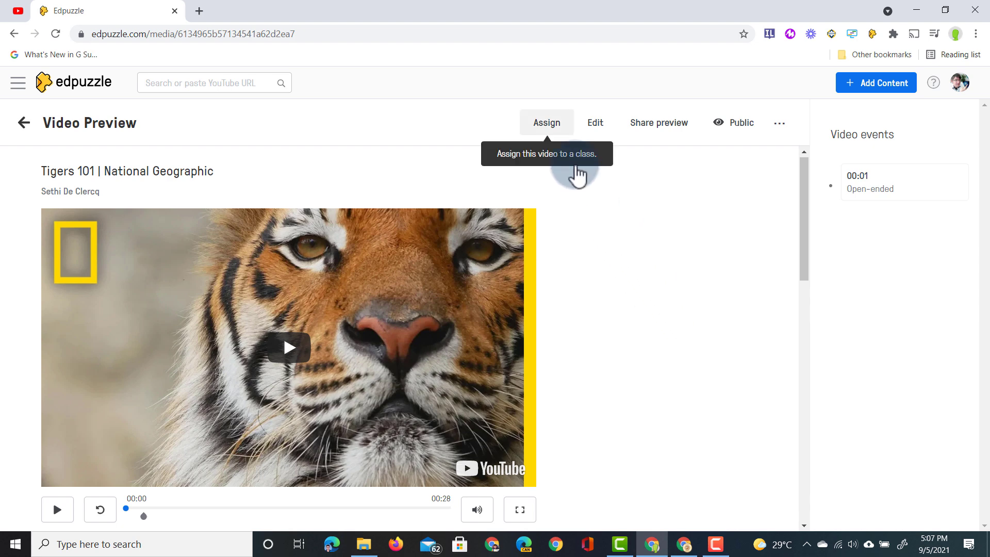
{"action": "left_click", "coordinate": [547, 125]}
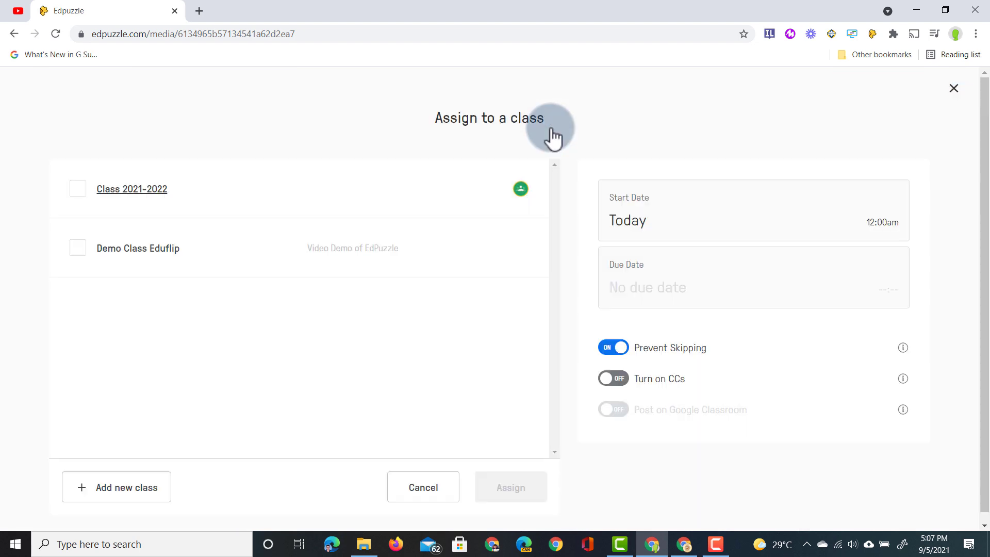
{"action": "left_click", "coordinate": [78, 251]}
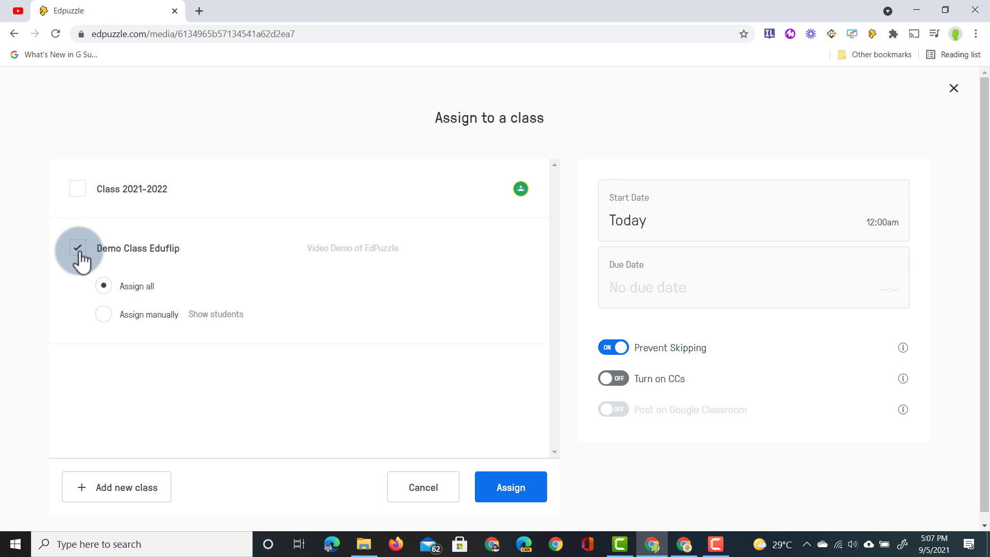
{"action": "left_click", "coordinate": [522, 496]}
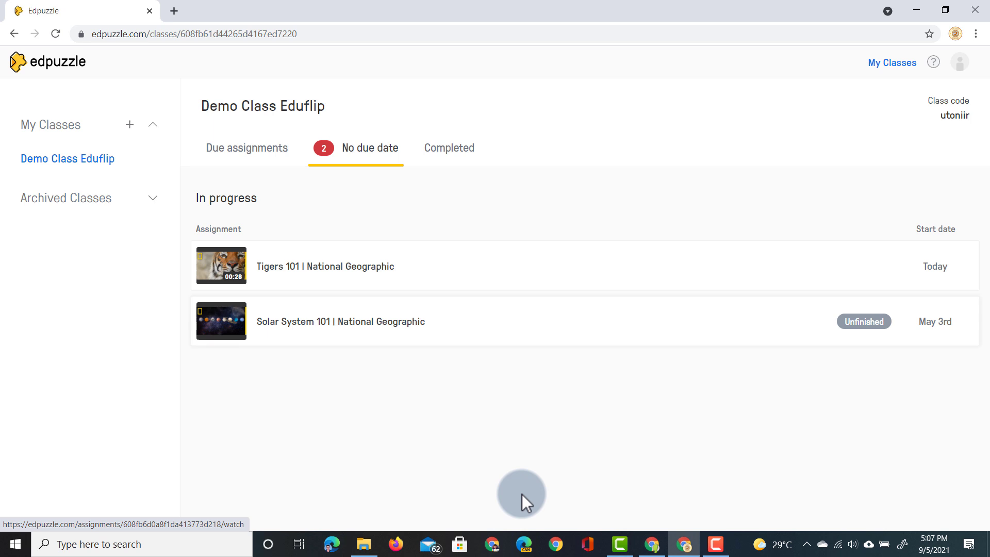
As the student, play the Tigers 101 assignment and record an audio answer
{"action": "left_click", "coordinate": [243, 146]}
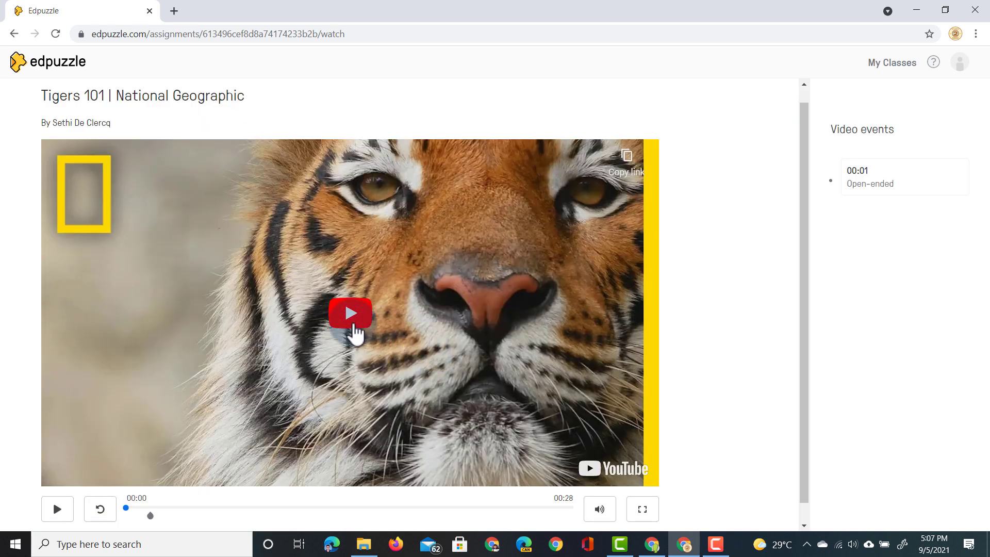
{"action": "left_click", "coordinate": [338, 320]}
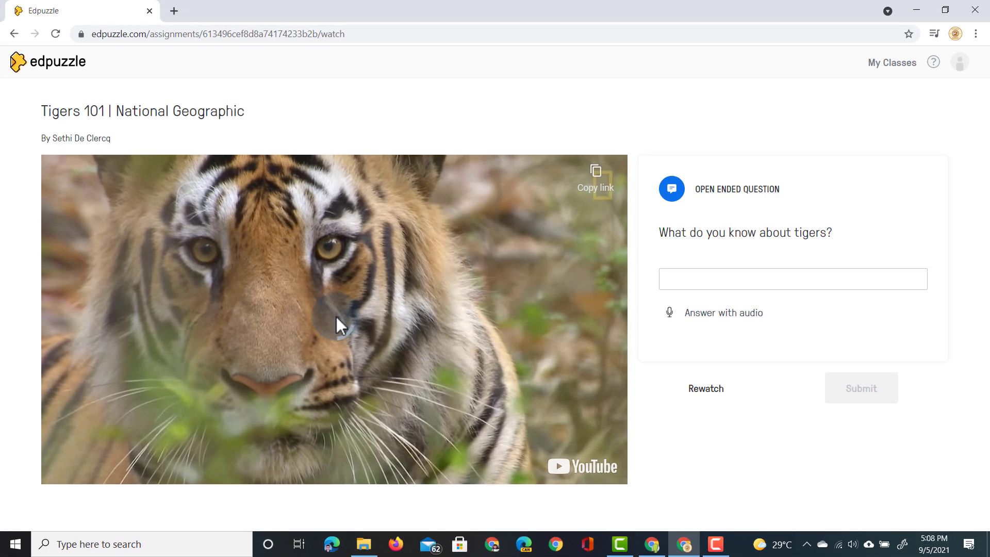
{"action": "left_click", "coordinate": [724, 280]}
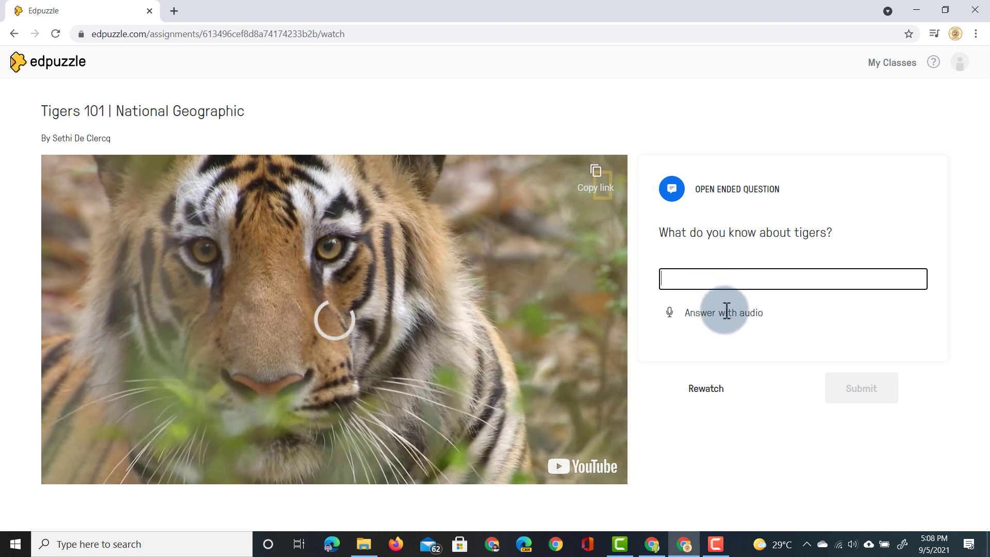
{"action": "left_click", "coordinate": [669, 312]}
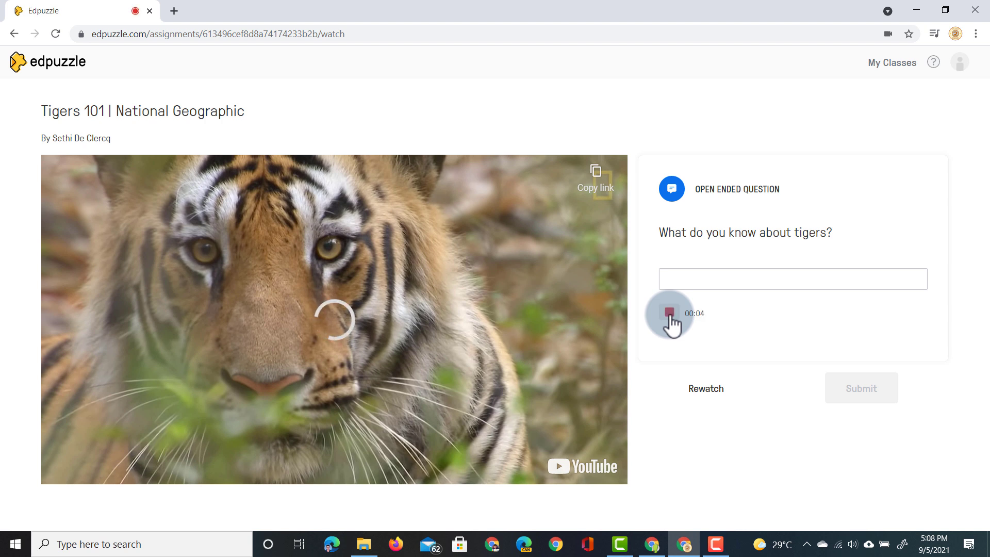
{"action": "left_click", "coordinate": [669, 312]}
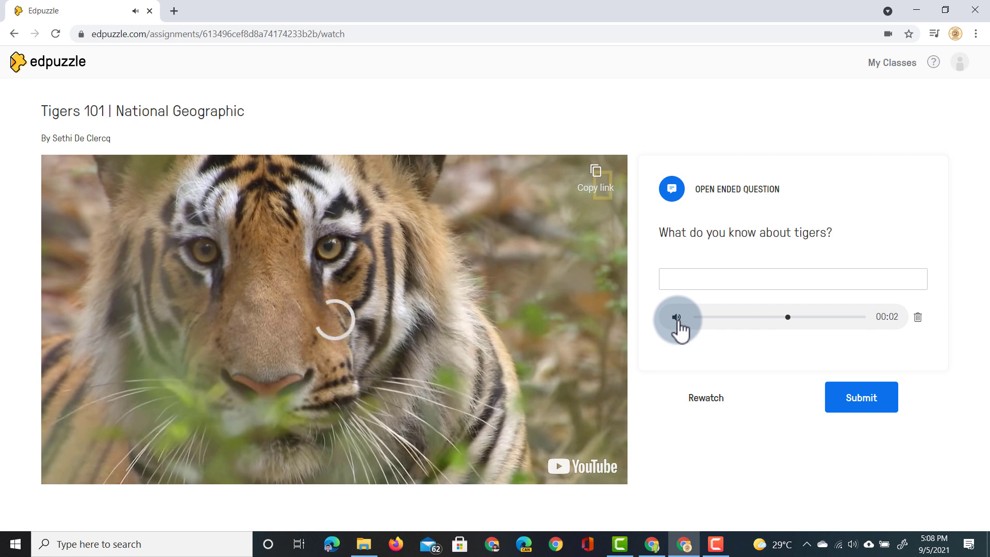
Submit the audio answer, watch the video to the end, and show the results
{"action": "left_click", "coordinate": [866, 370]}
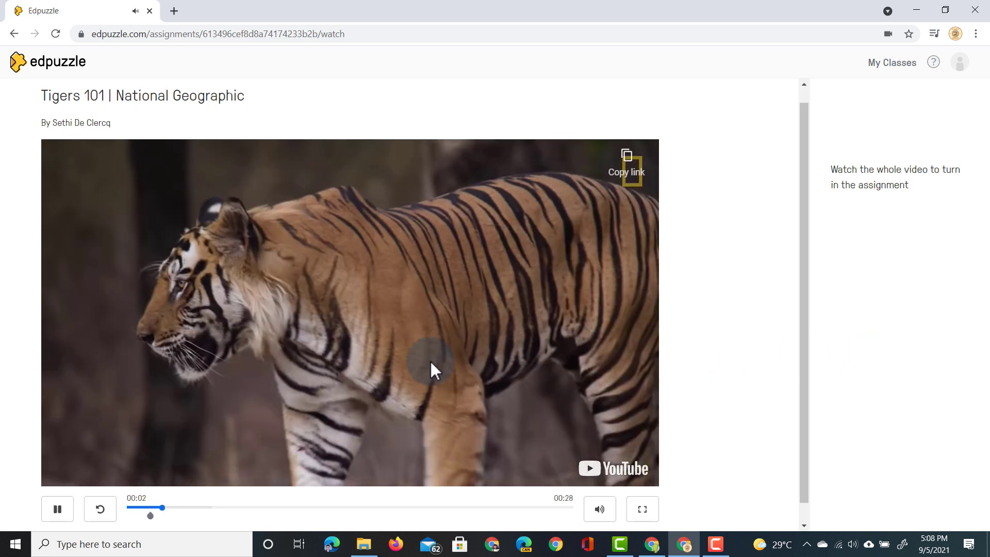
{"action": "left_click", "coordinate": [429, 359]}
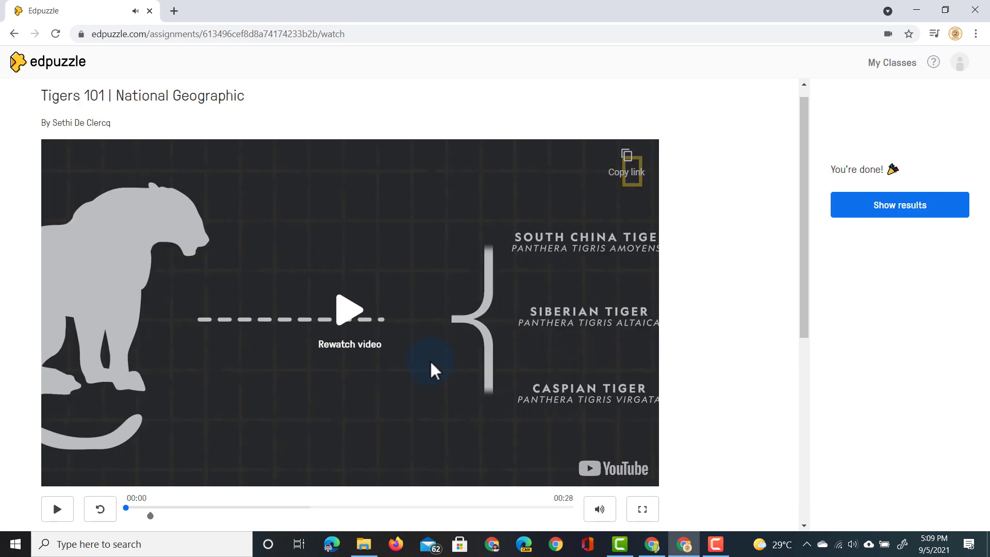
{"action": "left_click", "coordinate": [922, 209]}
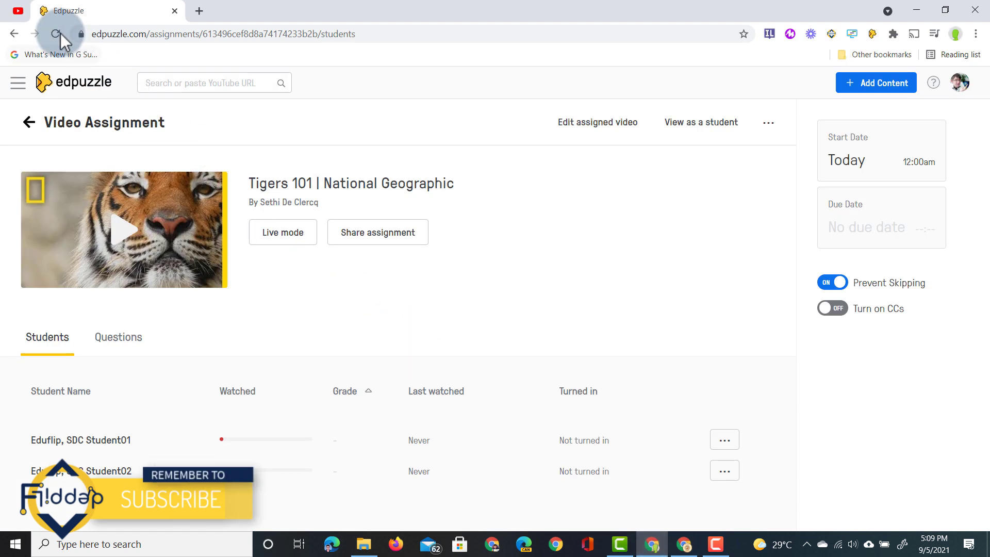
Refresh progress, open the second student's Tigers 101 answer, and grade it 100/100
{"action": "left_click", "coordinate": [58, 34]}
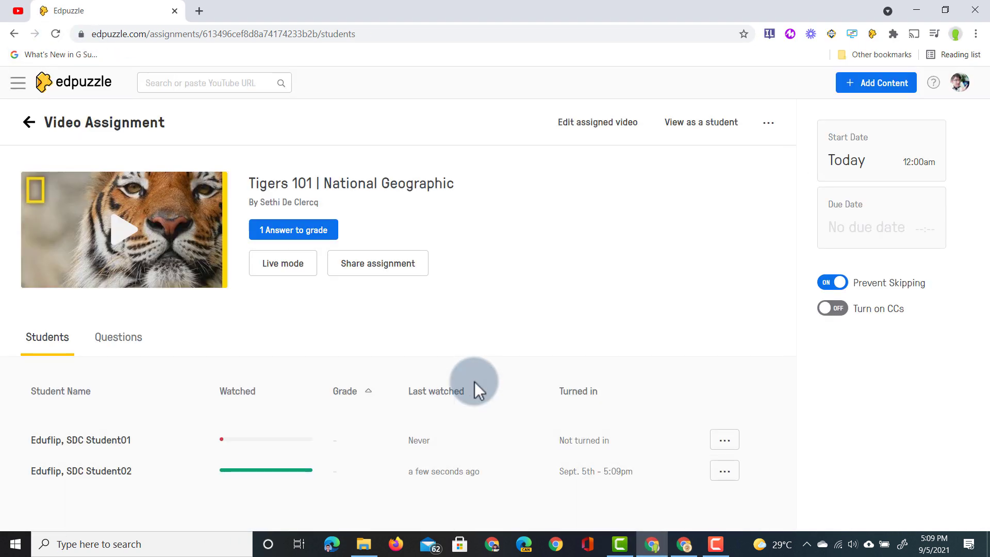
{"action": "left_click", "coordinate": [439, 474]}
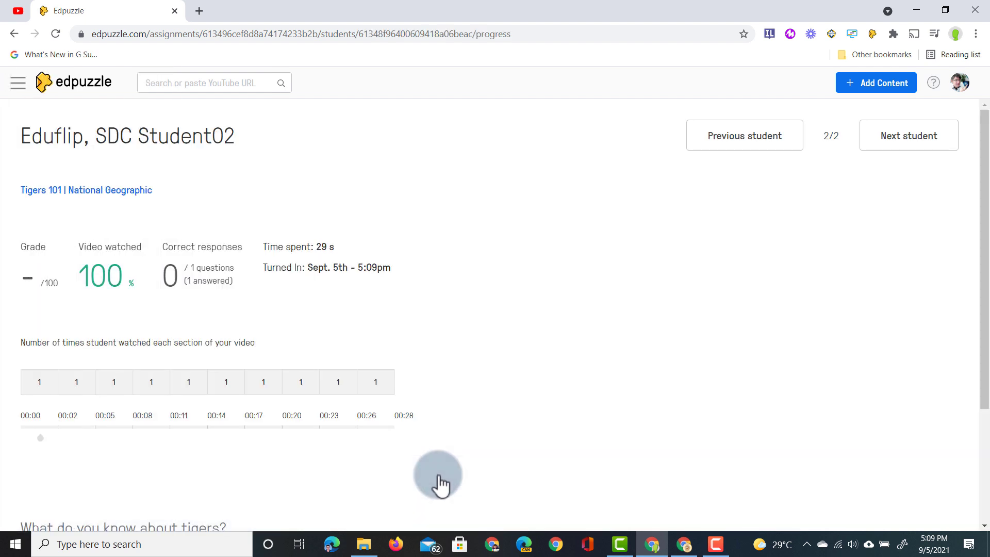
{"action": "scroll", "coordinate": [439, 475], "scroll_direction": "down", "scroll_amount": 1}
{"action": "scroll", "coordinate": [438, 474], "scroll_direction": "up", "scroll_amount": 1}
{"action": "scroll", "coordinate": [438, 474], "scroll_direction": "down", "scroll_amount": 3}
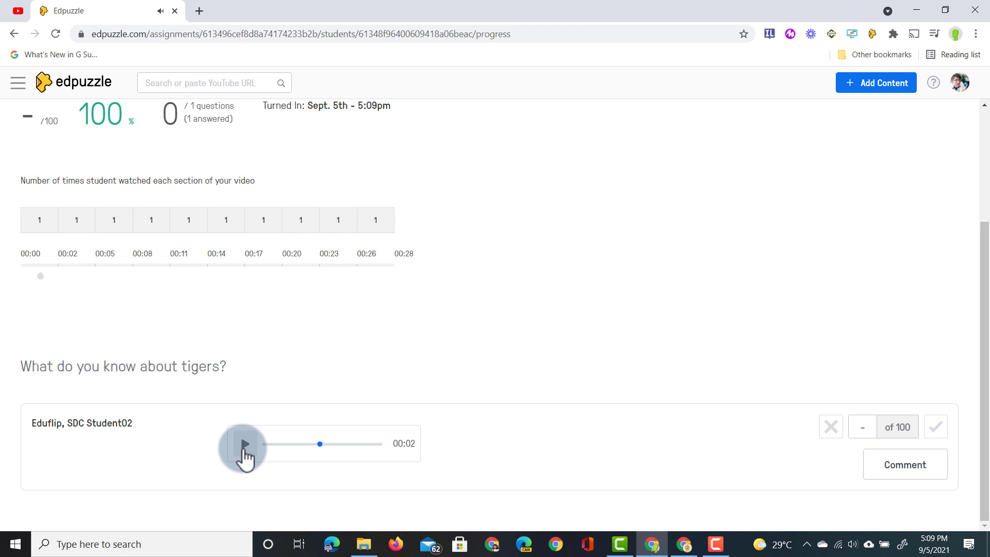
{"action": "left_click", "coordinate": [936, 431]}
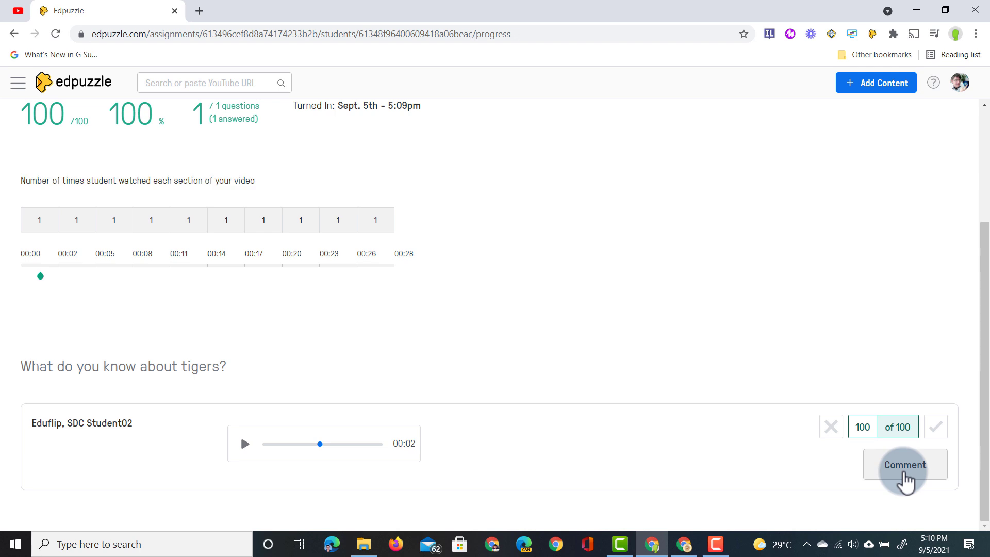
{"action": "scroll", "coordinate": [781, 261], "scroll_direction": "up", "scroll_amount": 3}
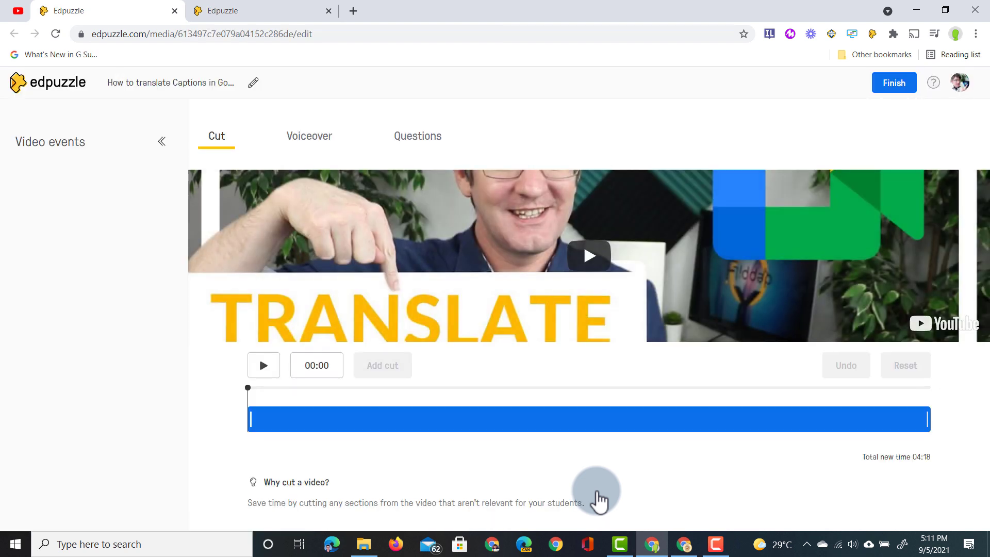
Switch the Google Meet captions video to adding questions
{"action": "left_click", "coordinate": [427, 145]}
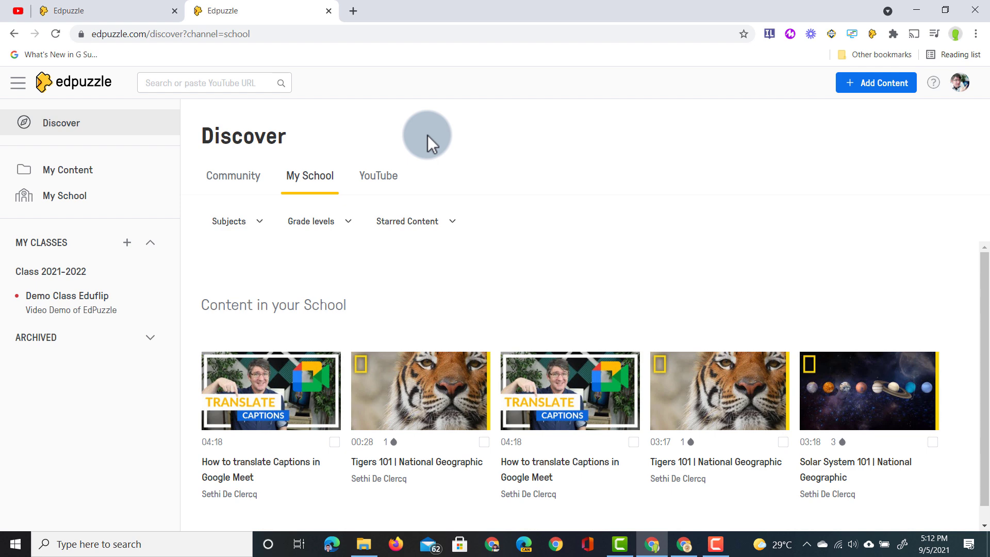
Set up a whole-desktop screen recording using the HD User Facing camera
{"action": "left_click", "coordinate": [871, 35]}
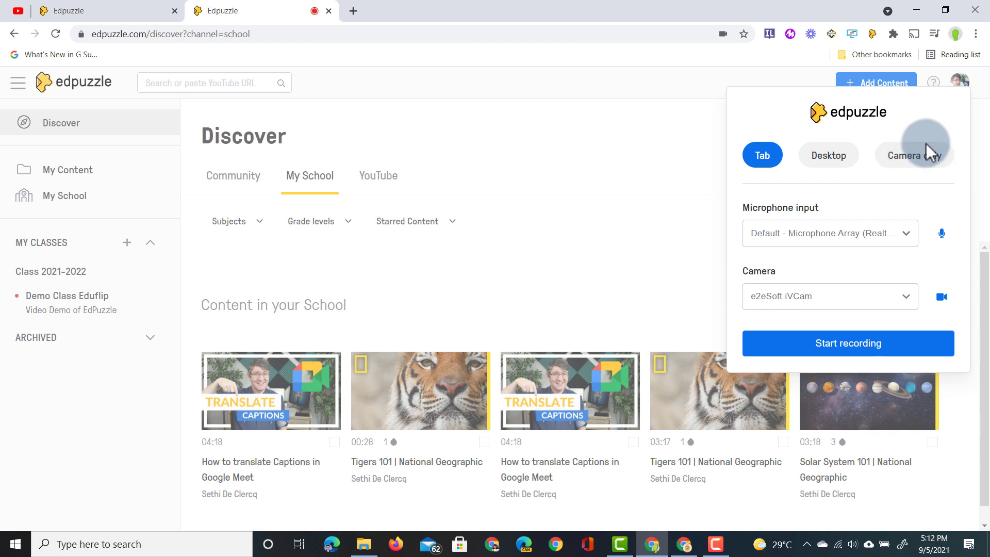
{"action": "left_click", "coordinate": [828, 156]}
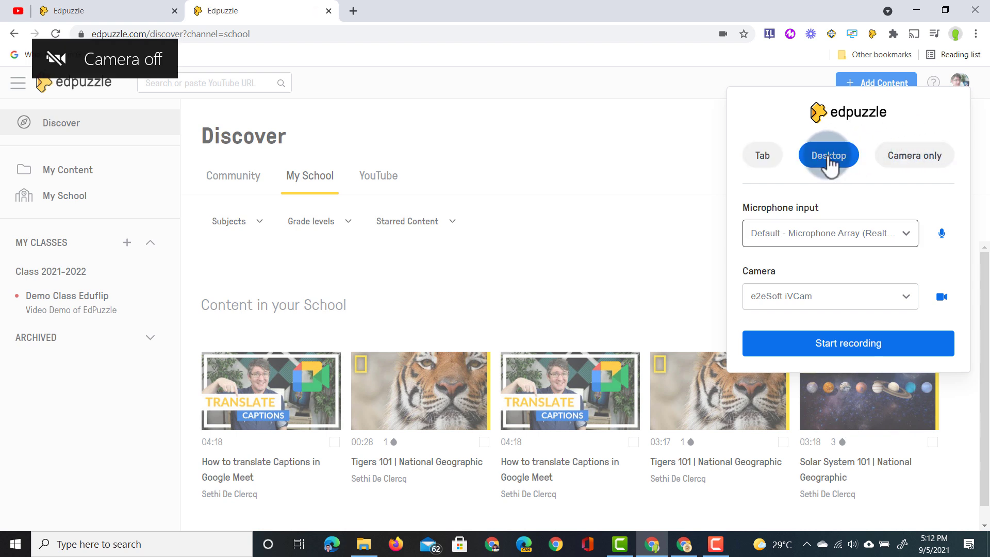
{"action": "left_click", "coordinate": [784, 294]}
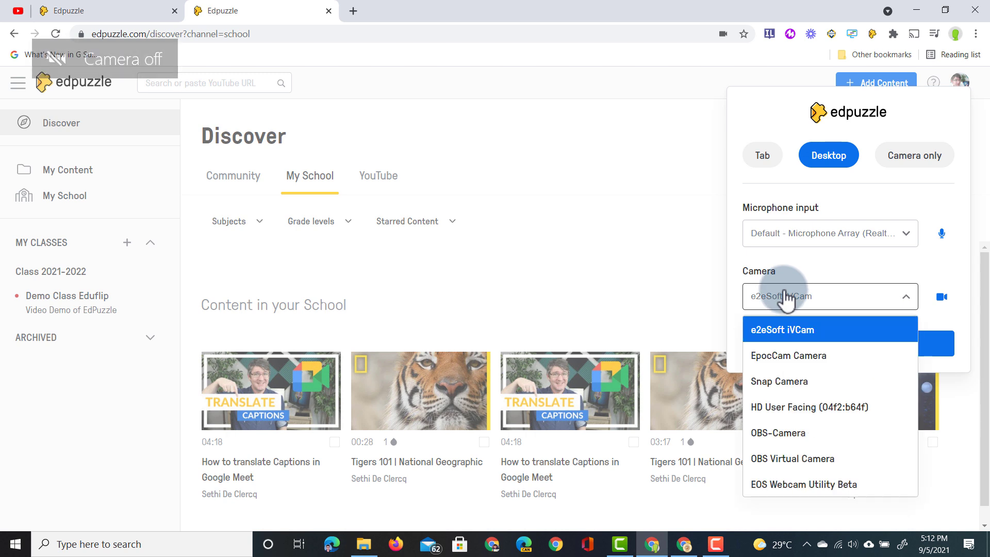
{"action": "left_click", "coordinate": [775, 407]}
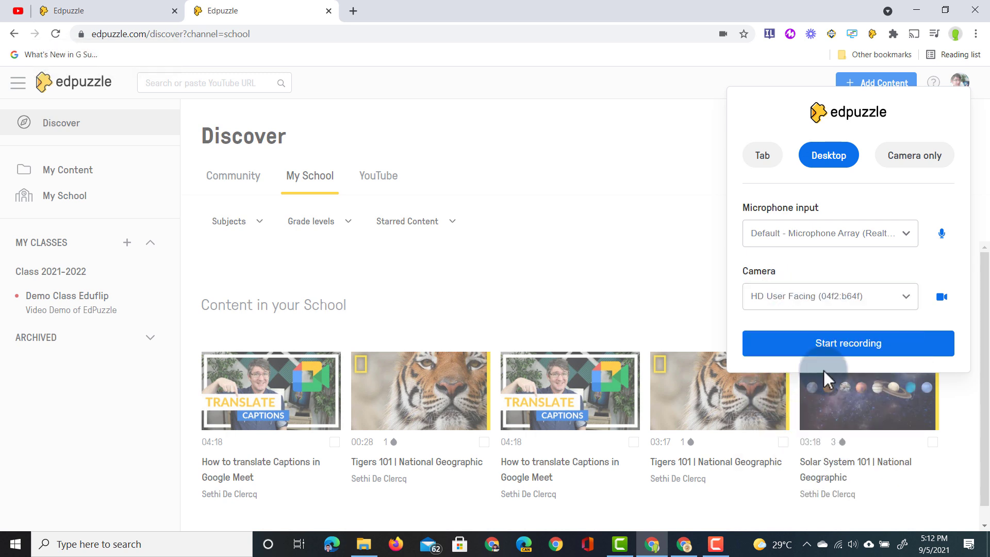
Record the desktop, turn the webcam off mid-recording, and stop the recording
{"action": "left_click", "coordinate": [857, 353]}
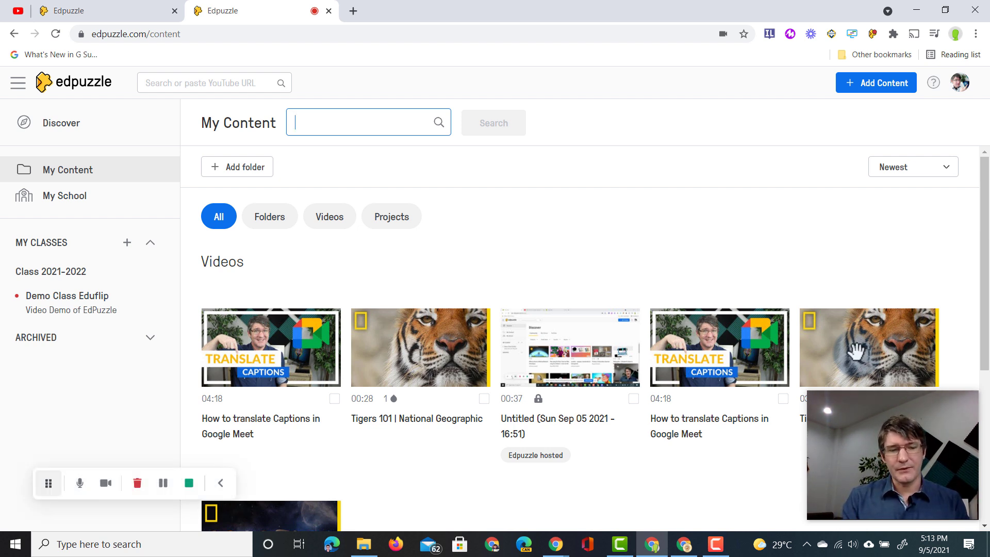
{"action": "left_click_drag", "start_coordinate": [47, 461], "coordinate": [54, 480]}
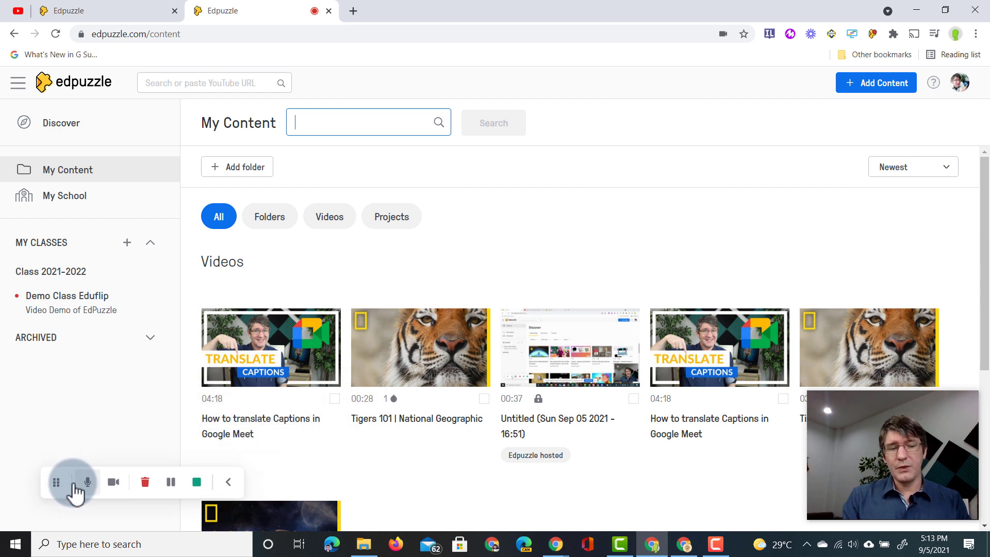
{"action": "left_click", "coordinate": [113, 486]}
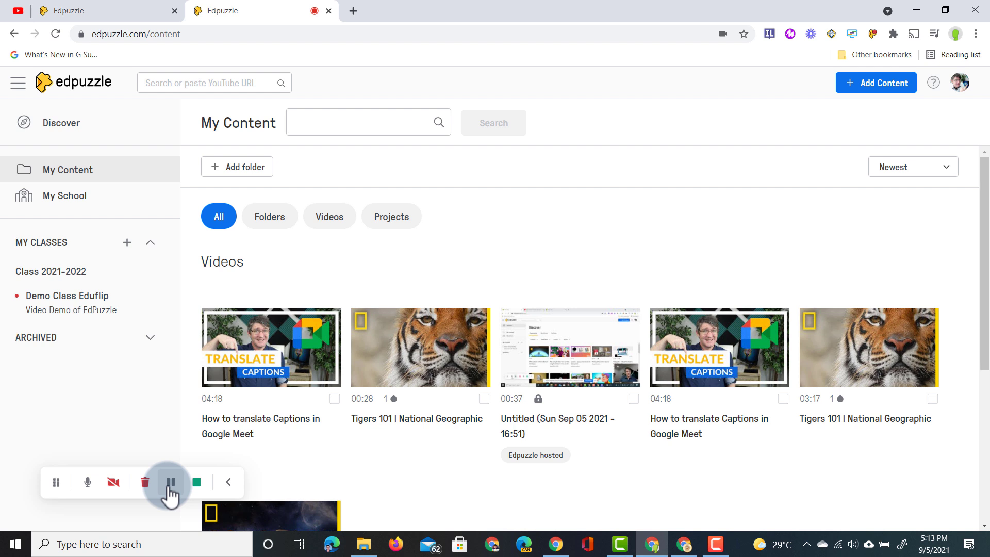
{"action": "left_click", "coordinate": [197, 482]}
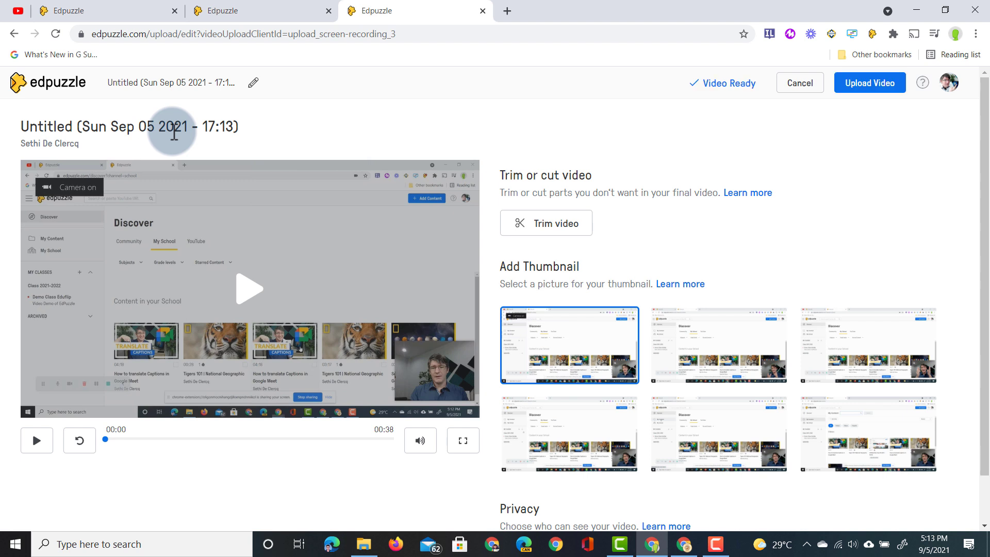
Title the new recording 'Demo screen recording'
{"action": "left_click", "coordinate": [253, 83]}
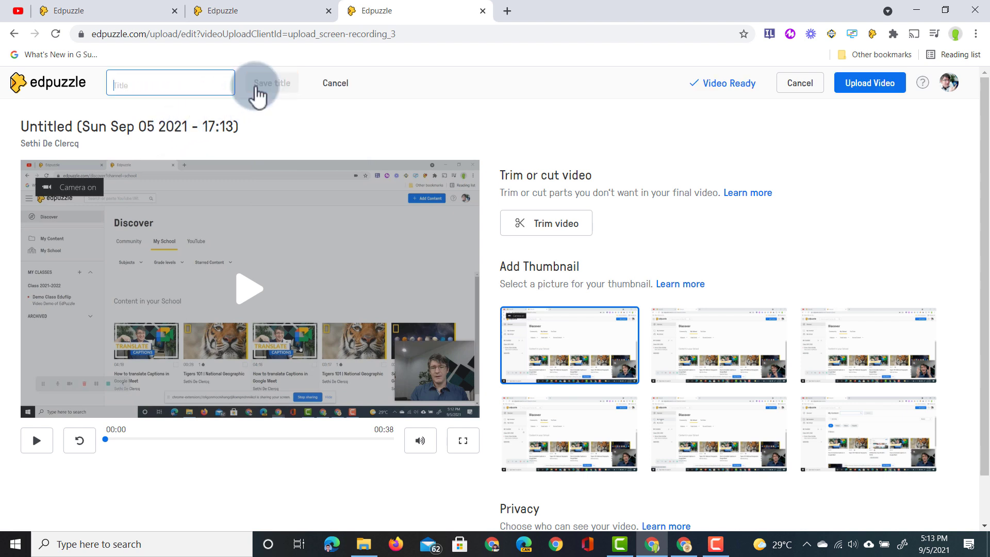
{"action": "type", "text": "Demo screen recording"}
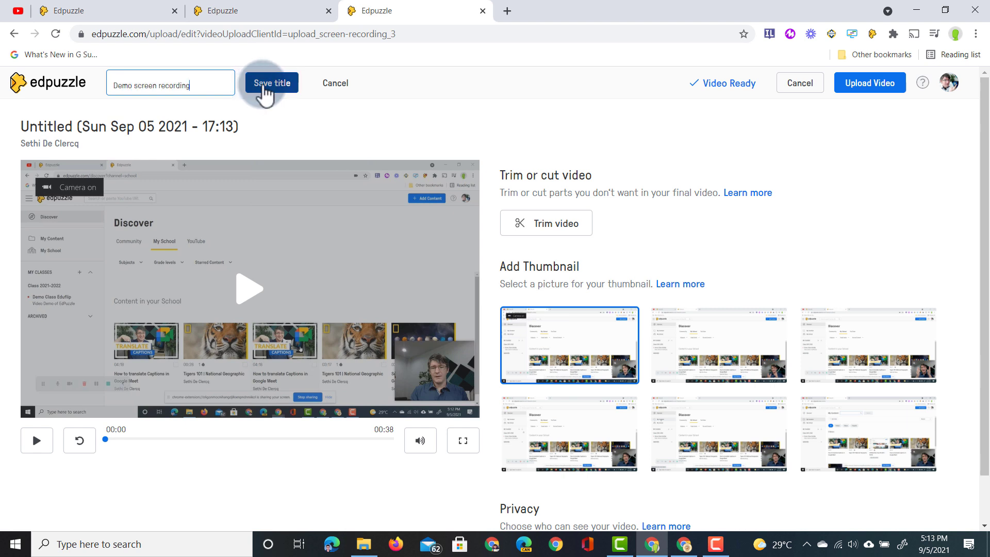
{"action": "left_click", "coordinate": [273, 88]}
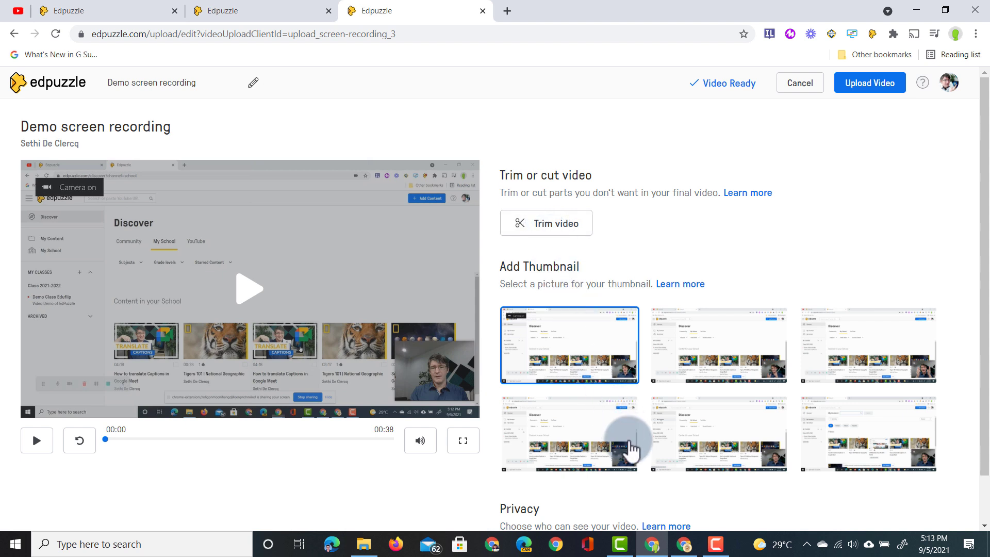
Set the recording's privacy to Private
{"action": "scroll", "coordinate": [628, 451], "scroll_direction": "down", "scroll_amount": 1}
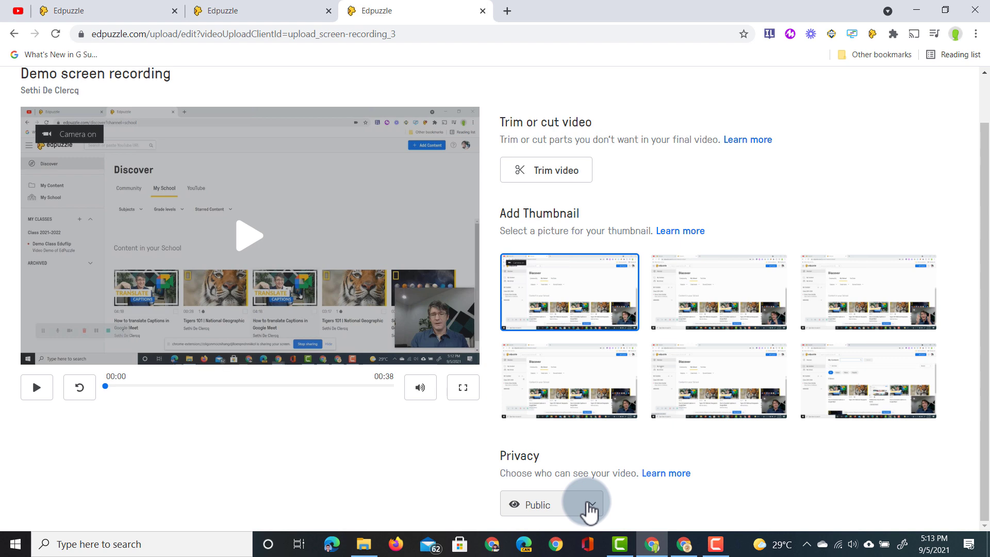
{"action": "left_click", "coordinate": [589, 509]}
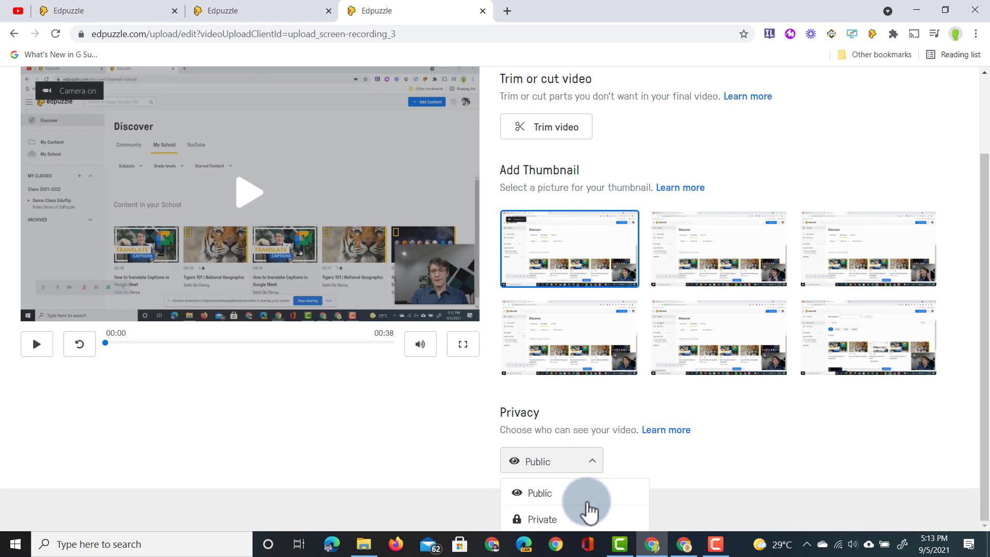
{"action": "left_click", "coordinate": [570, 519]}
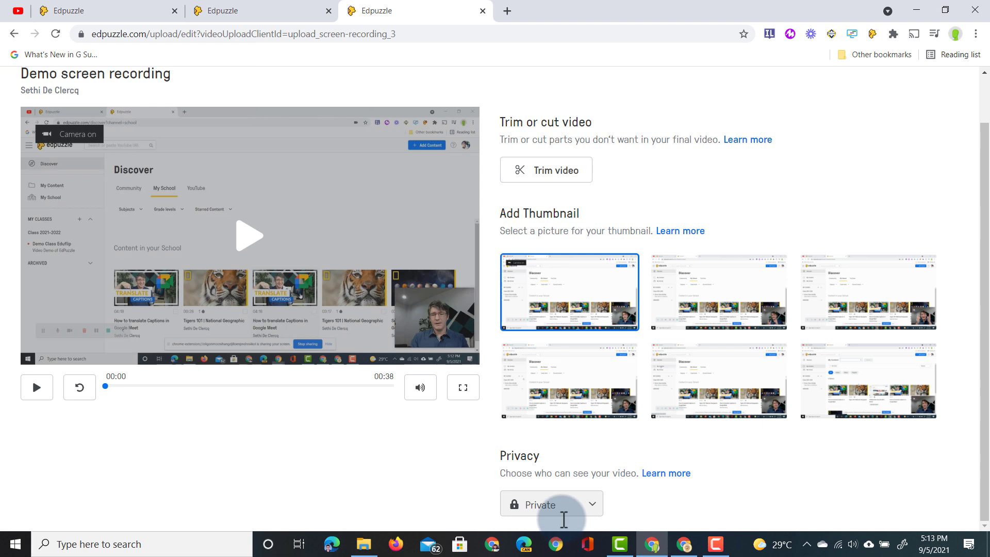
Upload the Demo screen recording into the video editor and switch to adding questions
{"action": "scroll", "coordinate": [675, 309], "scroll_direction": "up", "scroll_amount": 1}
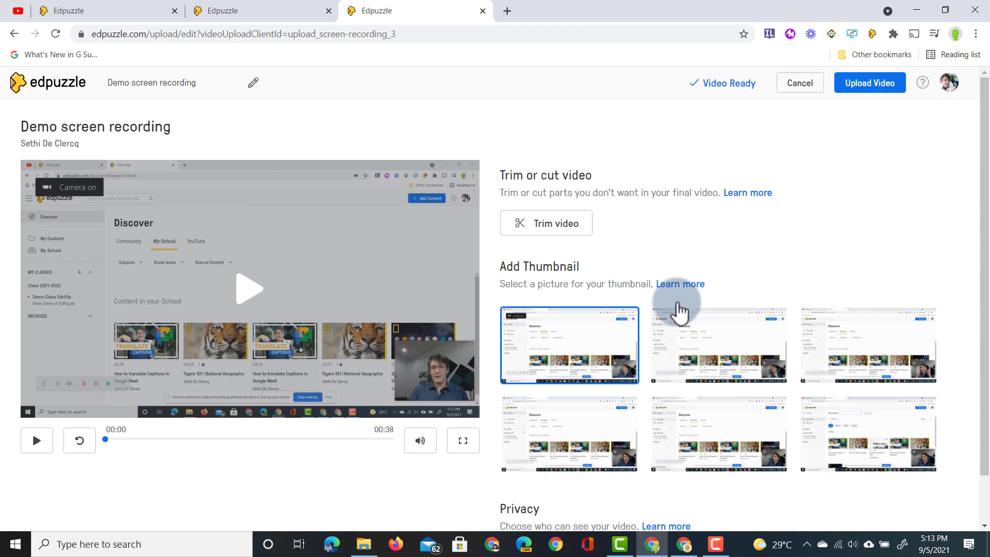
{"action": "left_click", "coordinate": [869, 87]}
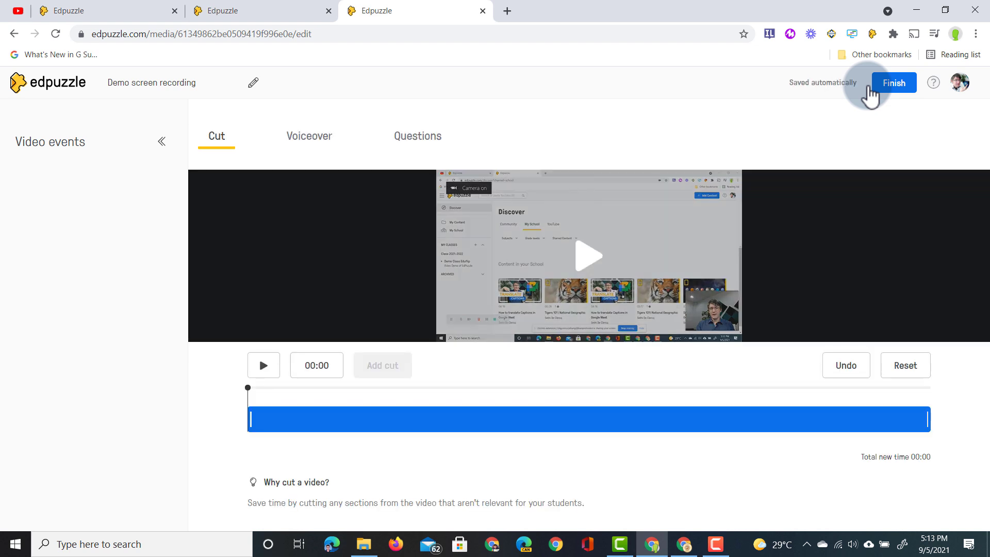
{"action": "left_click", "coordinate": [426, 137]}
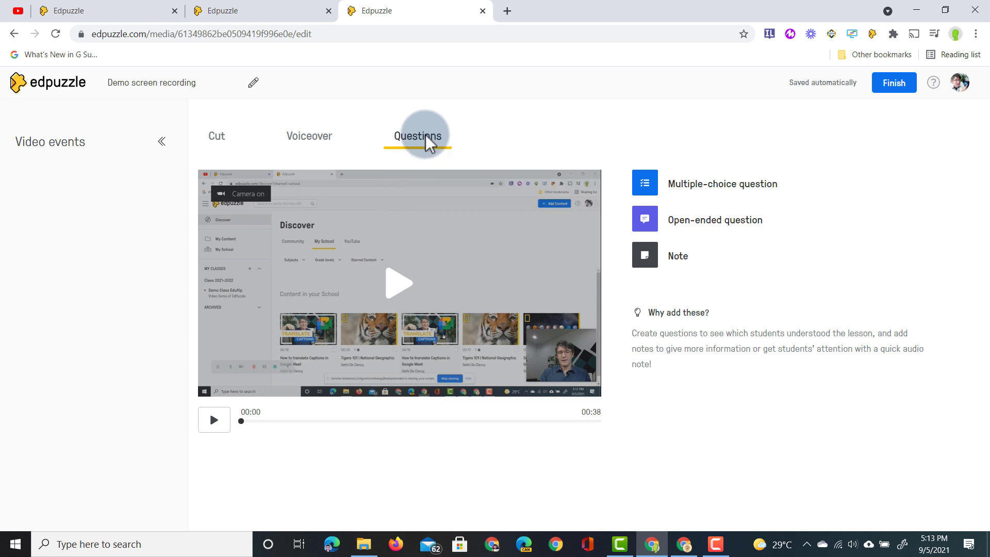
{"action": "left_click", "coordinate": [665, 276]}
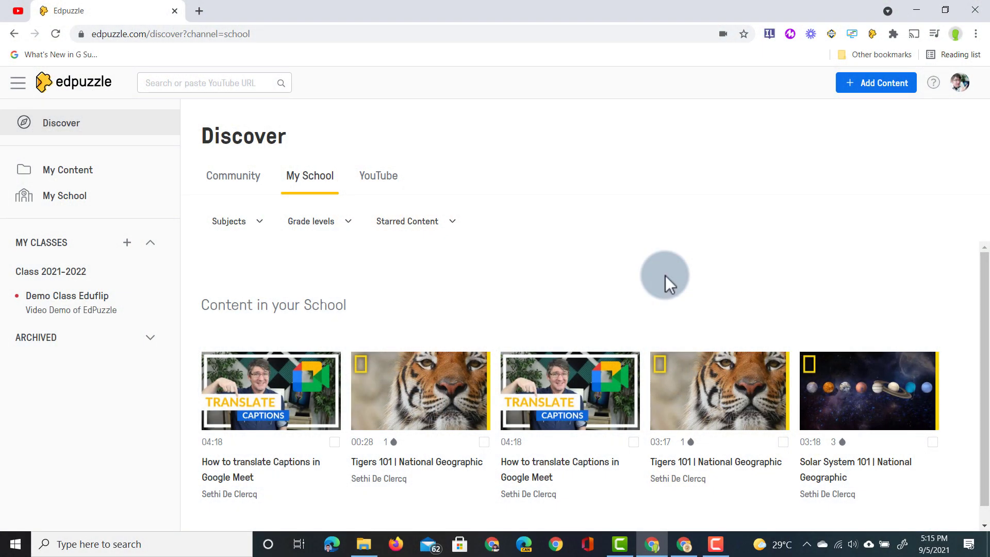
Create a student project with goal 'Learn more about tigers' and instructions 'Add 5 notes on tig'
{"action": "left_click", "coordinate": [862, 91]}
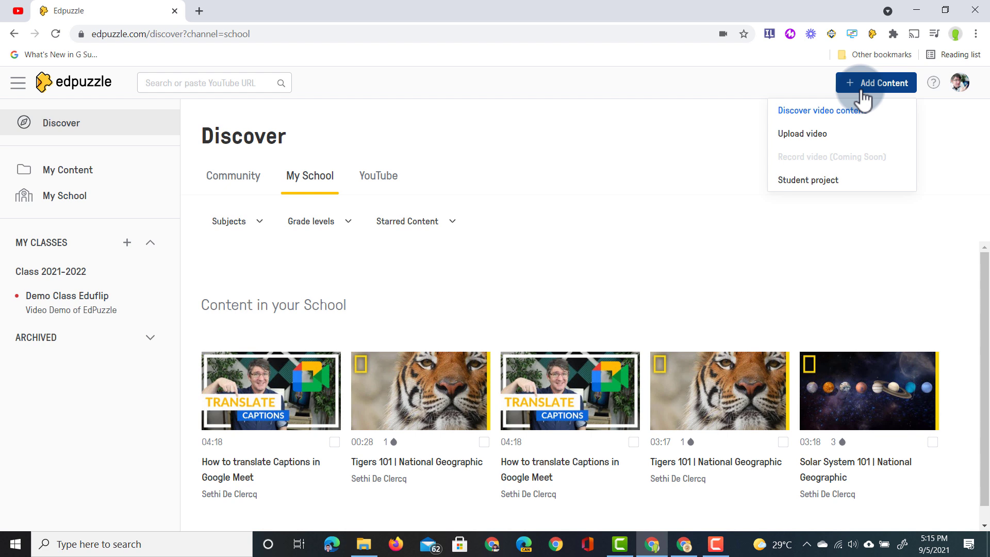
{"action": "left_click", "coordinate": [832, 186]}
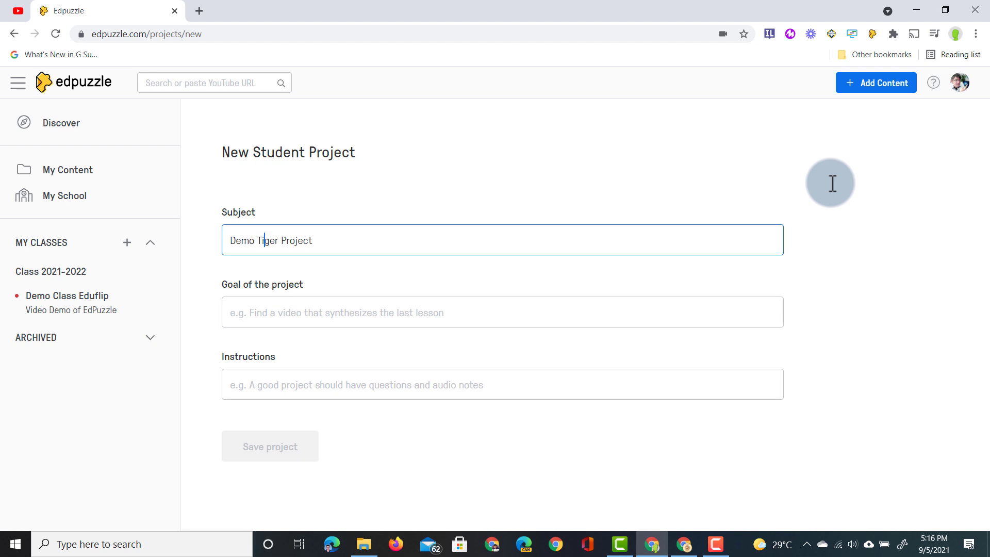
{"action": "key", "text": "Tab"}
{"action": "type", "text": "Learn"}
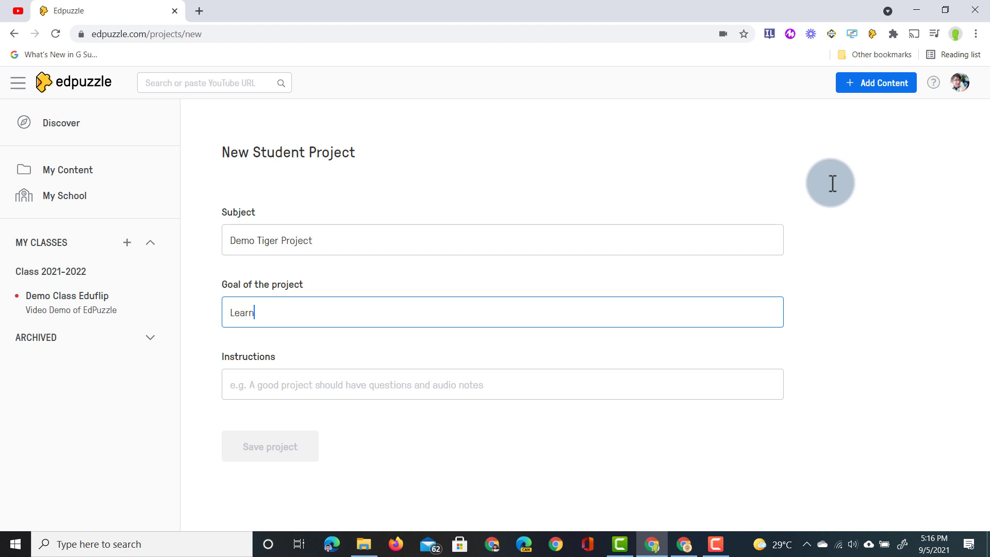
{"action": "type", "text": " more about tigers"}
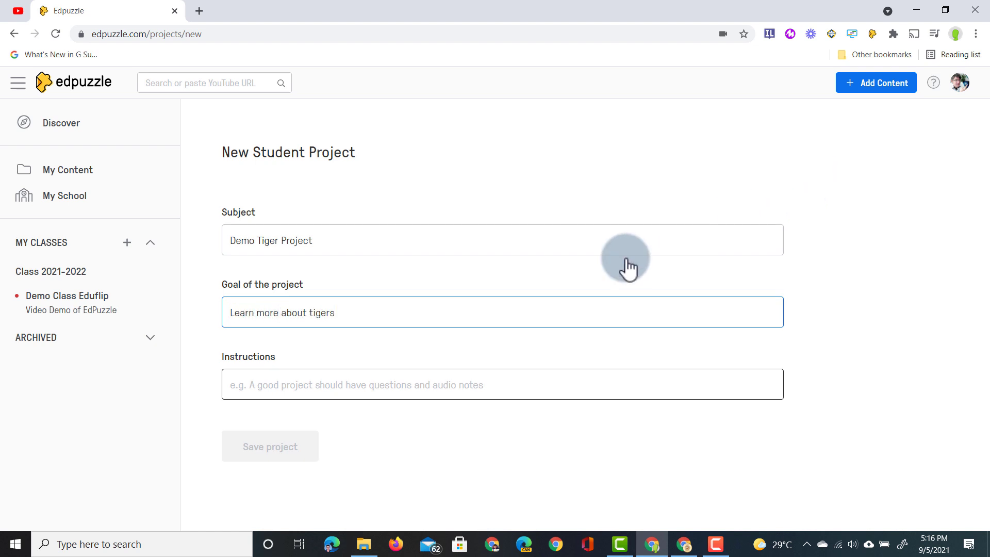
{"action": "left_click", "coordinate": [287, 384]}
{"action": "type", "text": "Add 5 notes on tig"}
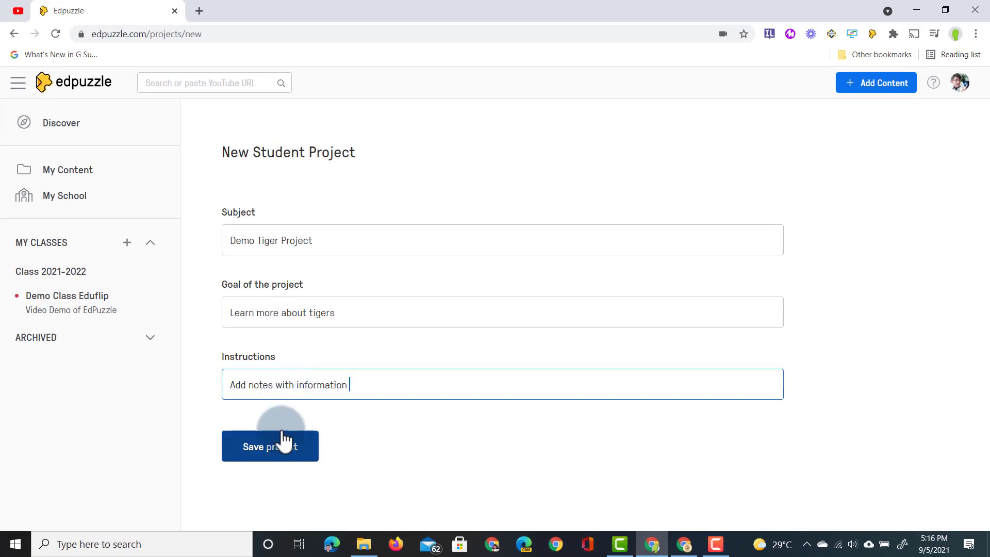
{"action": "left_click", "coordinate": [282, 449]}
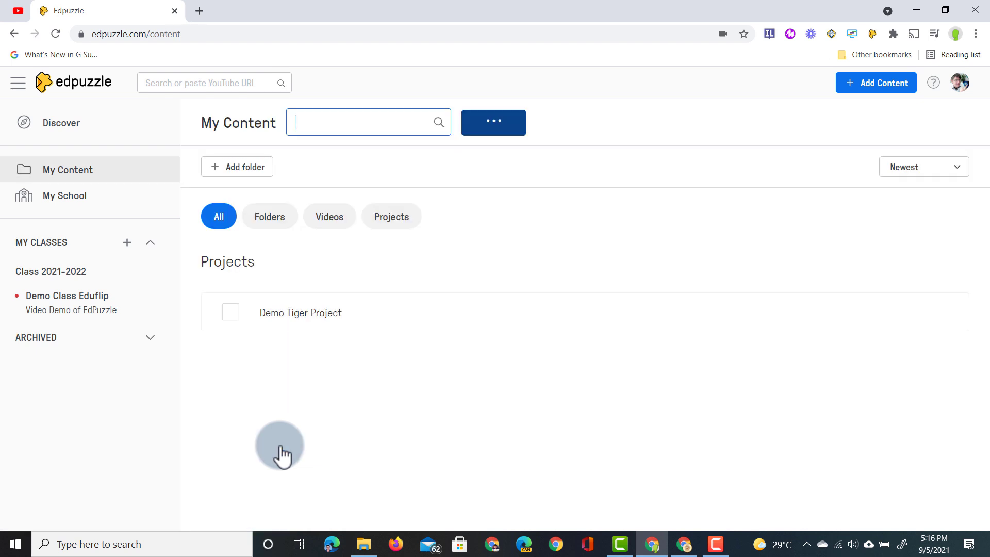
Assign the Demo Tiger Project to Demo Class Eduflip
{"action": "scroll", "coordinate": [281, 453], "scroll_direction": "down", "scroll_amount": 6}
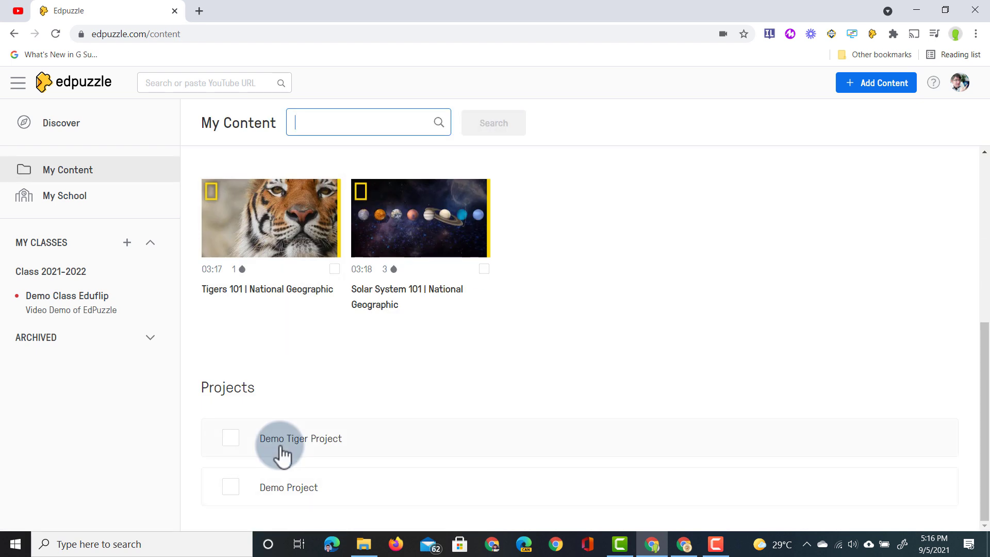
{"action": "left_click", "coordinate": [231, 438]}
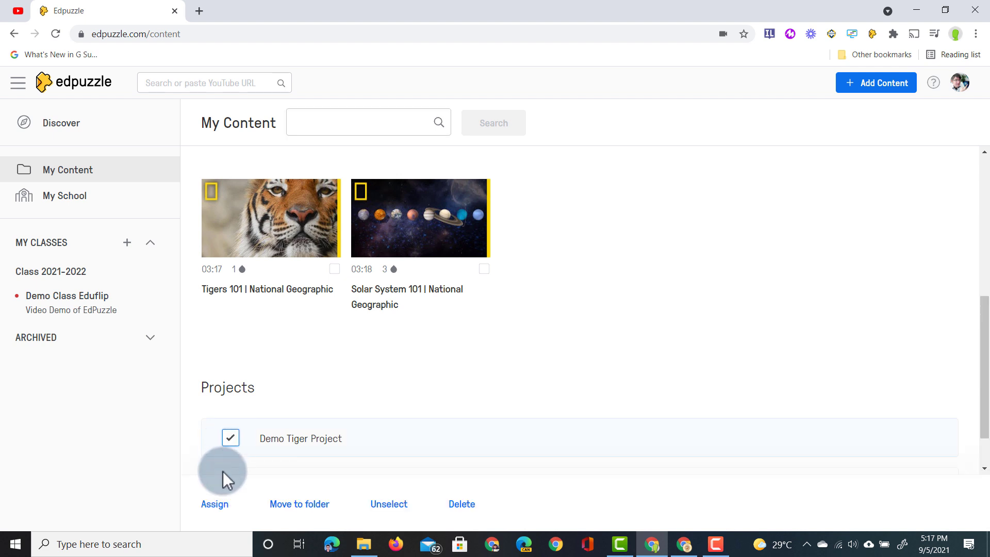
{"action": "left_click", "coordinate": [214, 504]}
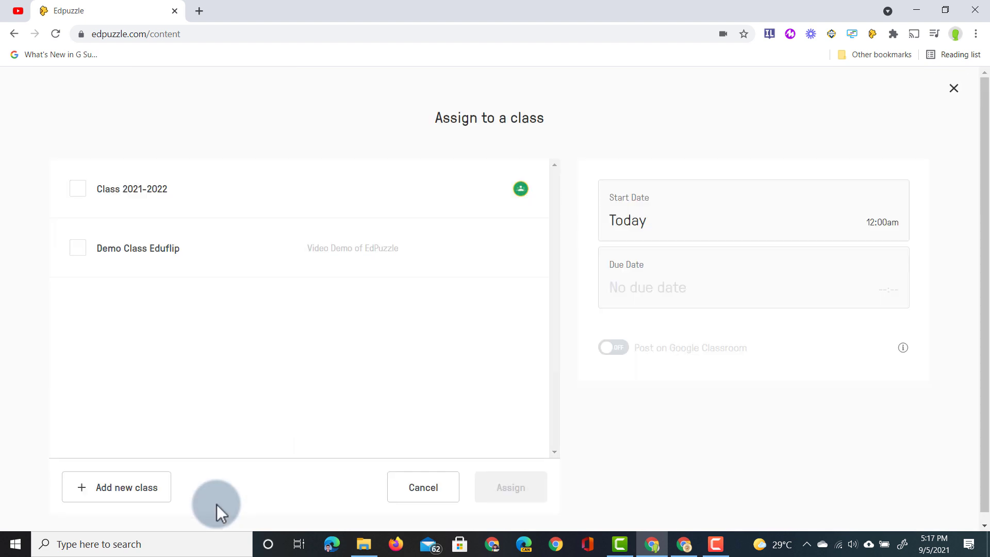
{"action": "left_click", "coordinate": [77, 250]}
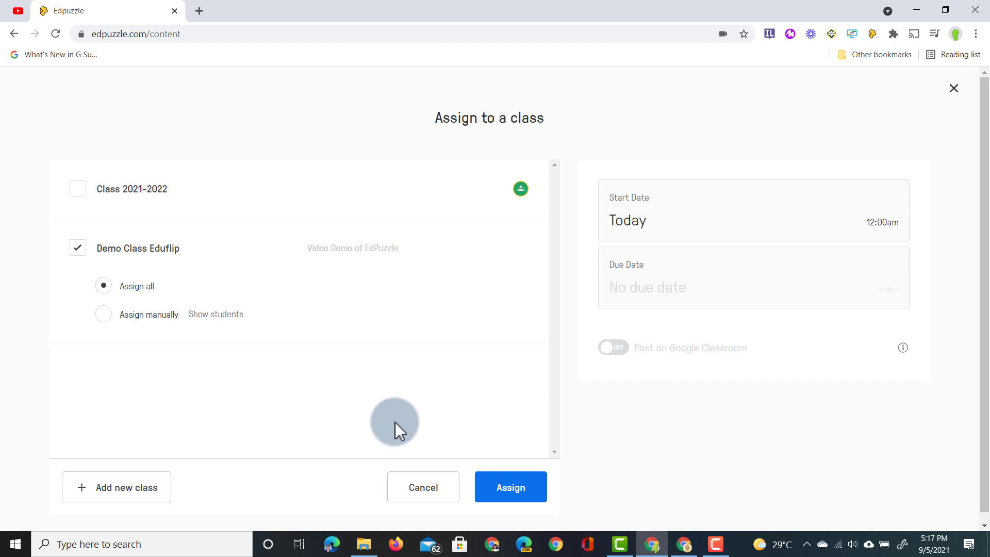
{"action": "left_click", "coordinate": [530, 496]}
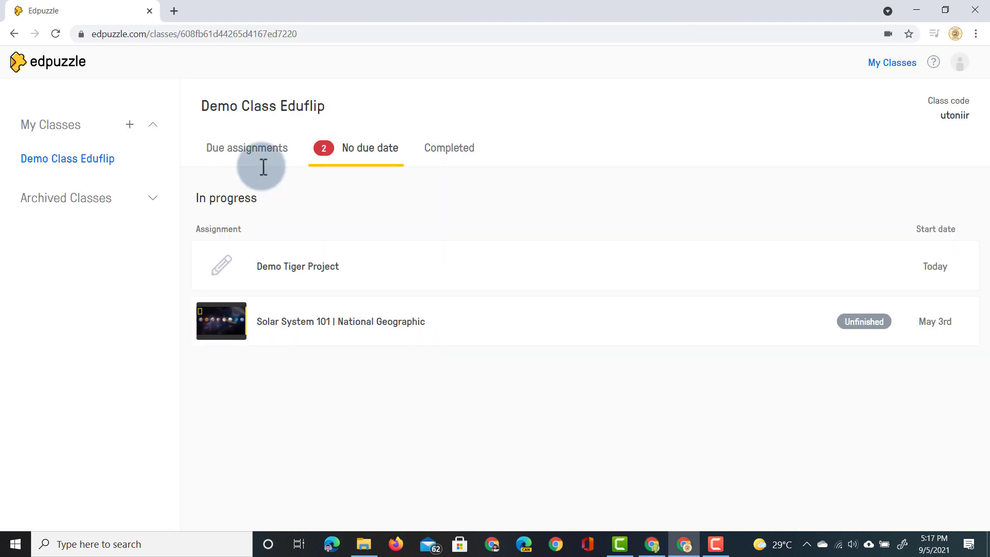
As the student, open the Demo Tiger Project from the assignments without a due date
{"action": "left_click", "coordinate": [247, 149]}
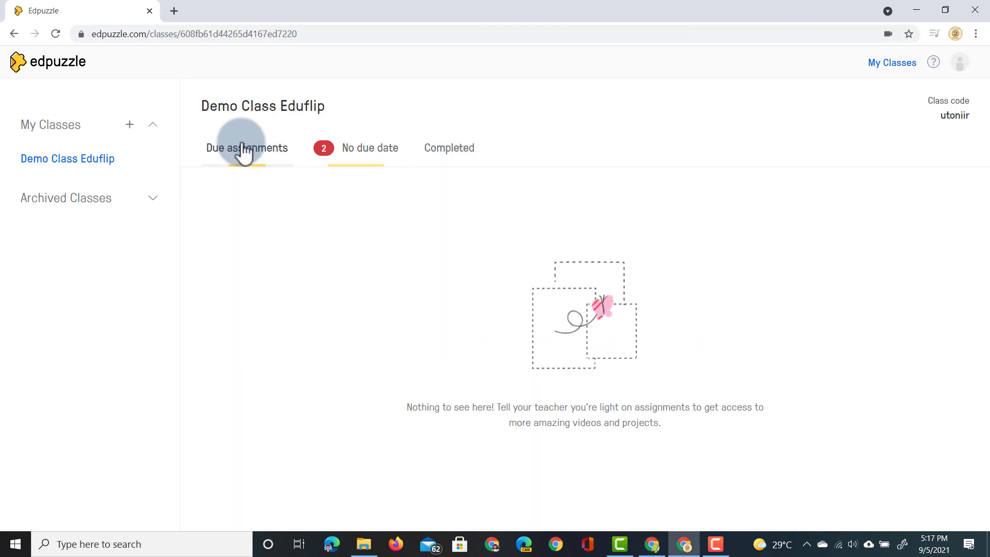
{"action": "left_click", "coordinate": [356, 154]}
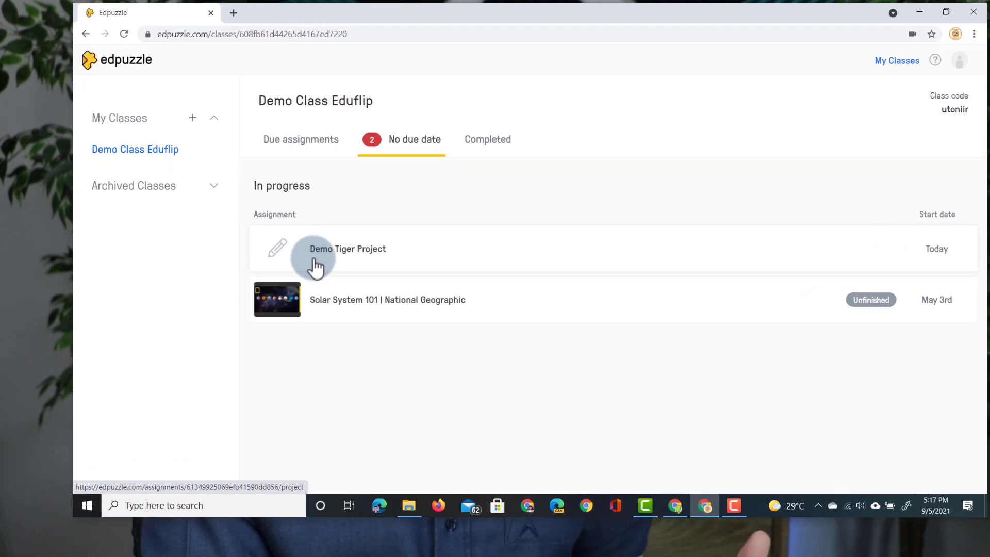
{"action": "left_click", "coordinate": [355, 261]}
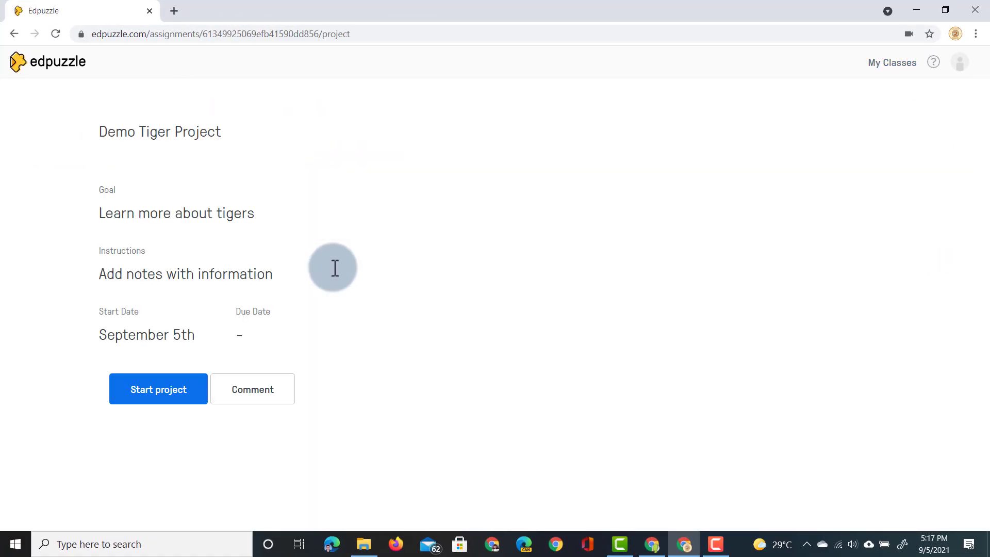
Start the project, search for 'tigers' and choose the Siberian Tigers documentary
{"action": "left_click", "coordinate": [156, 396]}
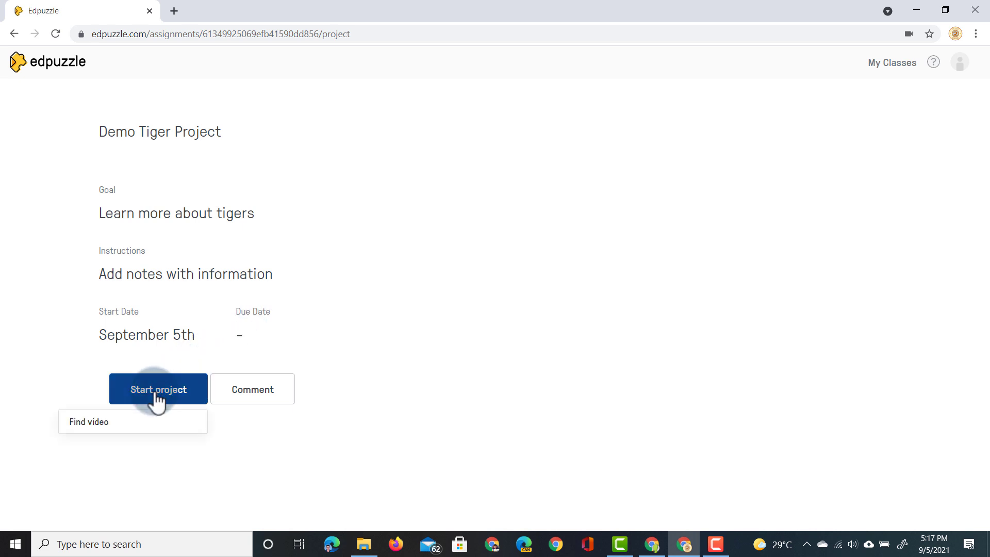
{"action": "left_click", "coordinate": [97, 430]}
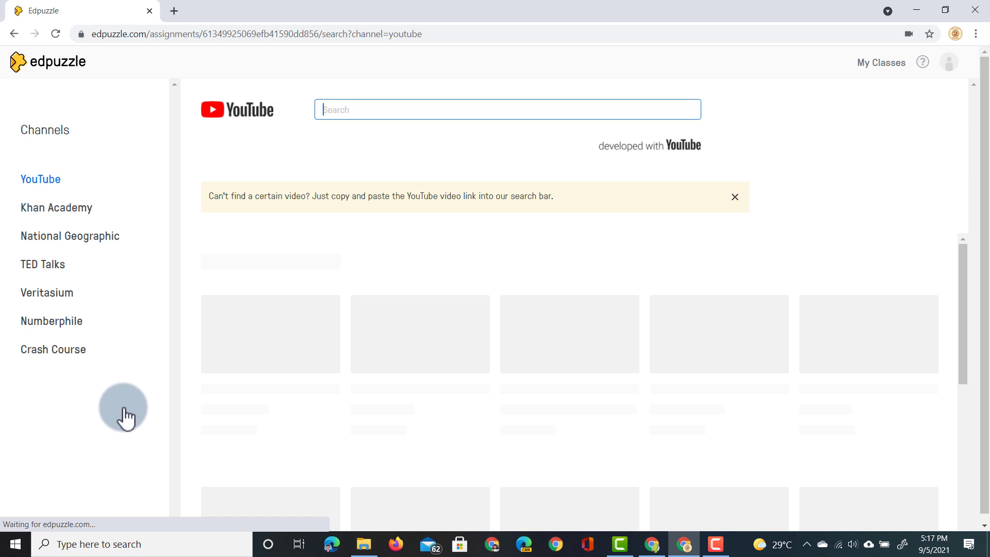
{"action": "type", "text": "tigers"}
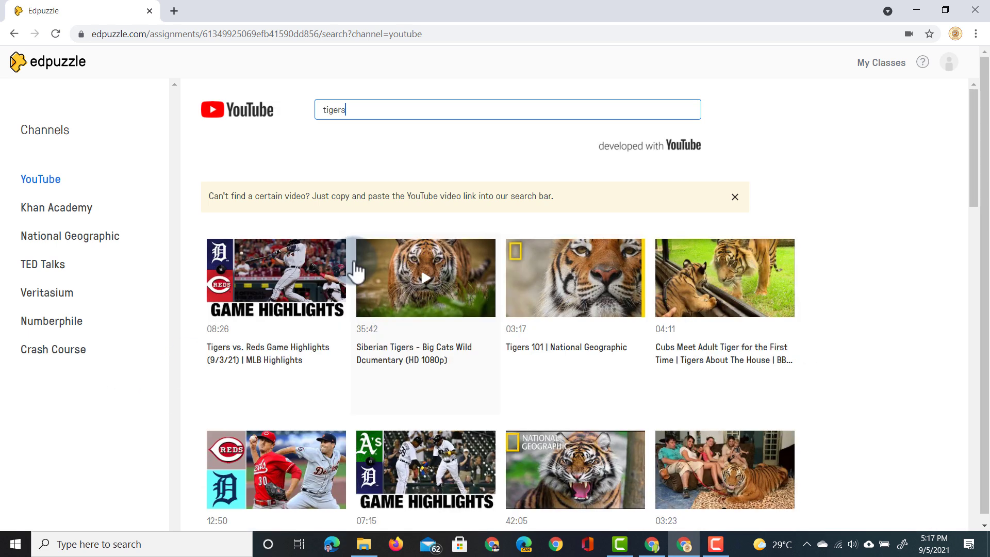
{"action": "left_click", "coordinate": [420, 284]}
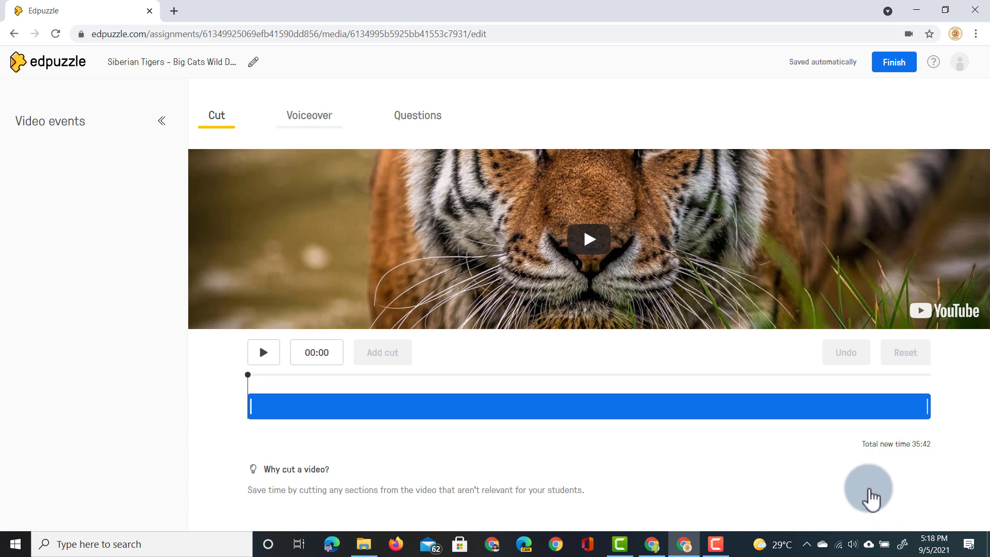
Add a note 'Info on tigers' with a recorded audio clip to the video and save it
{"action": "left_click", "coordinate": [416, 123]}
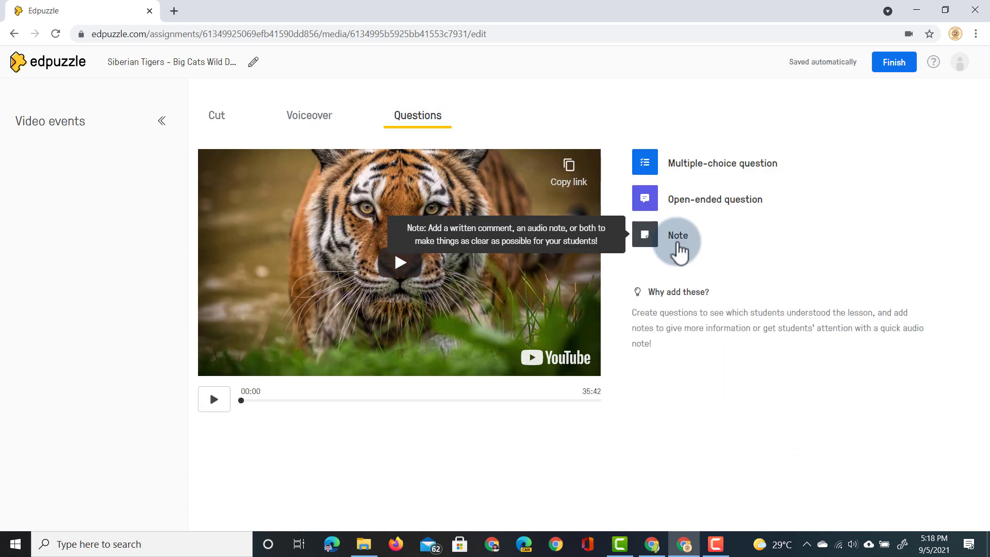
{"action": "left_click", "coordinate": [678, 249]}
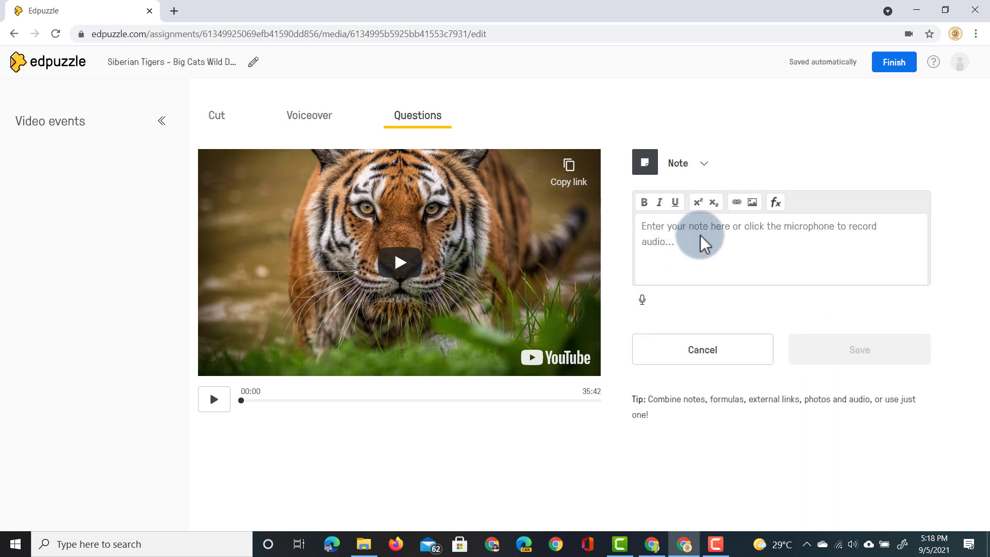
{"action": "type", "text": "Info on tigers"}
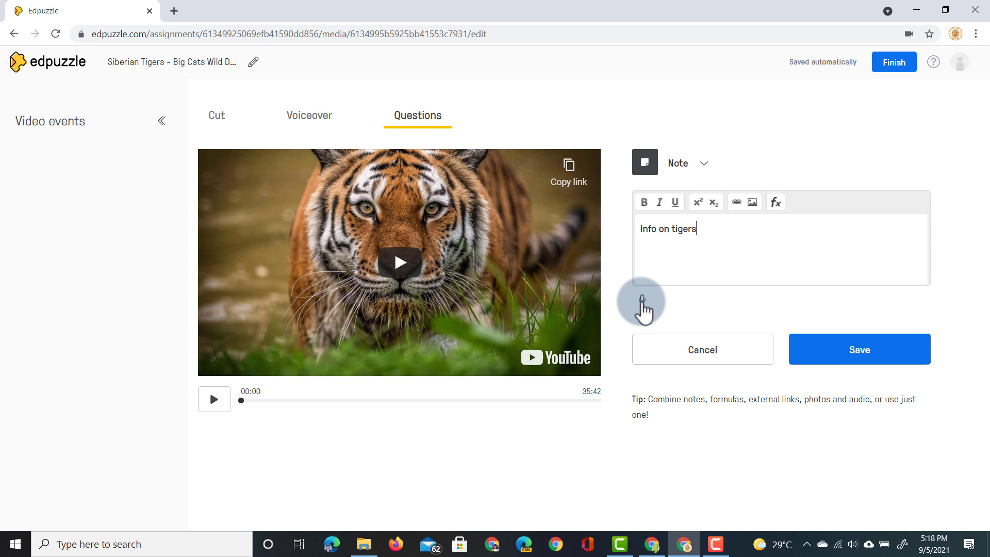
{"action": "left_click", "coordinate": [642, 300]}
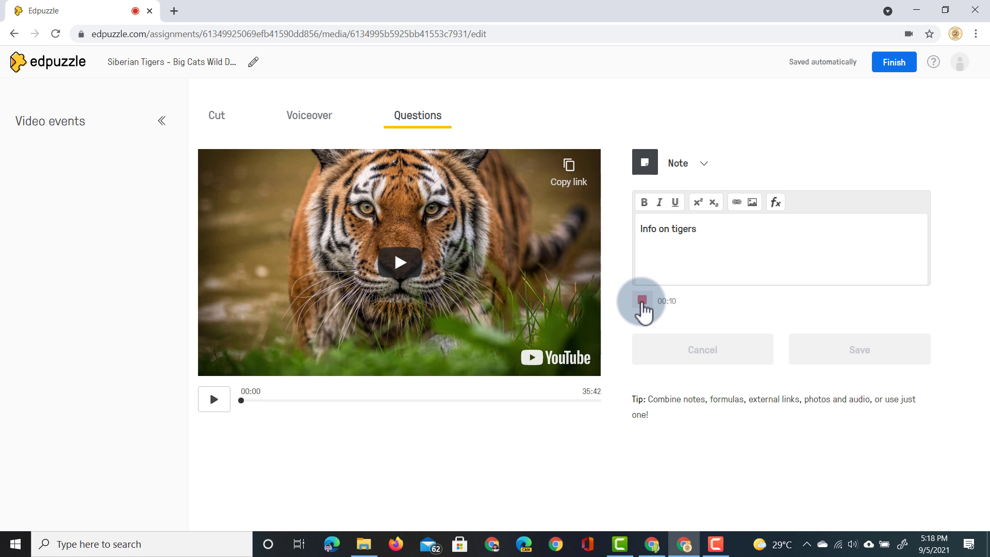
{"action": "left_click", "coordinate": [642, 301]}
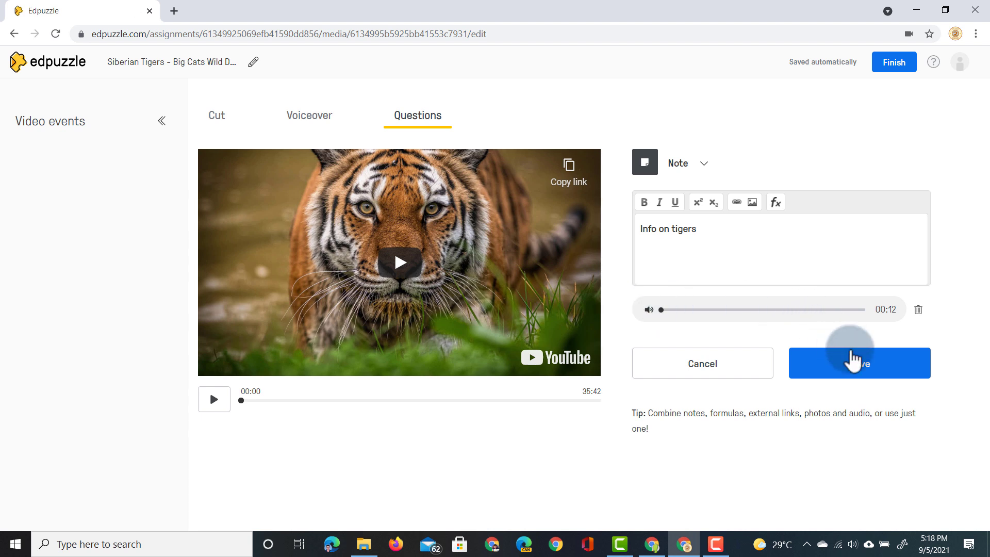
{"action": "left_click", "coordinate": [875, 375]}
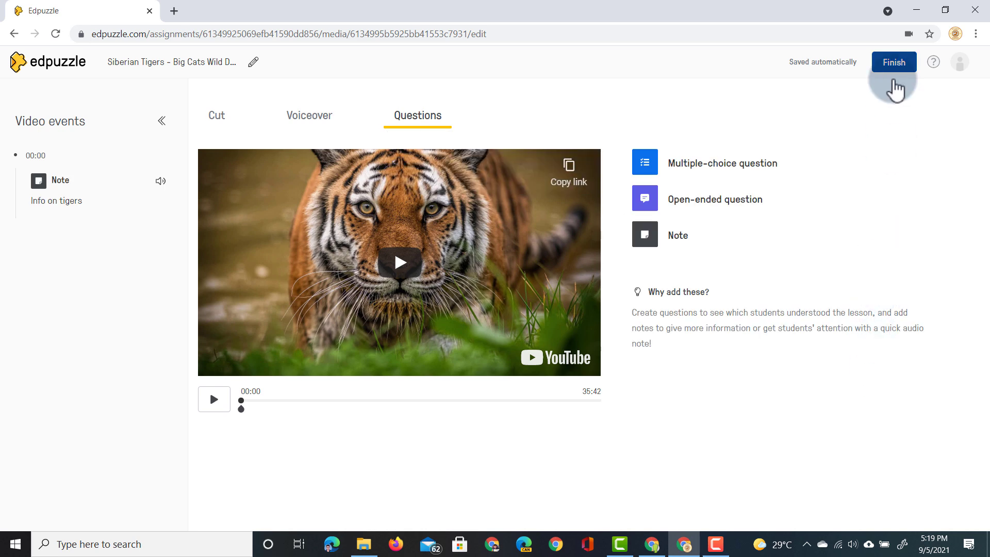
Finish editing the video and turn in the project
{"action": "left_click", "coordinate": [893, 62]}
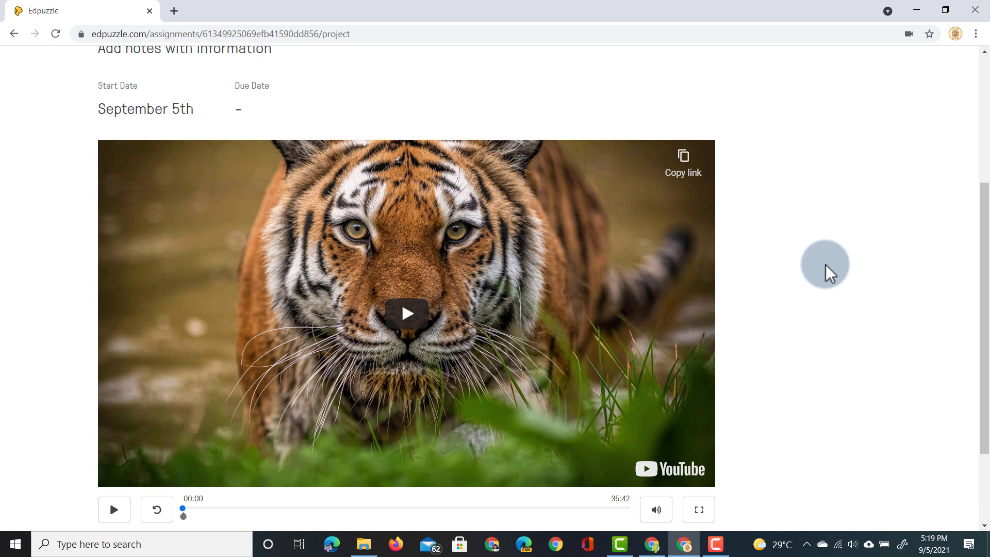
{"action": "scroll", "coordinate": [825, 271], "scroll_direction": "down", "scroll_amount": 2}
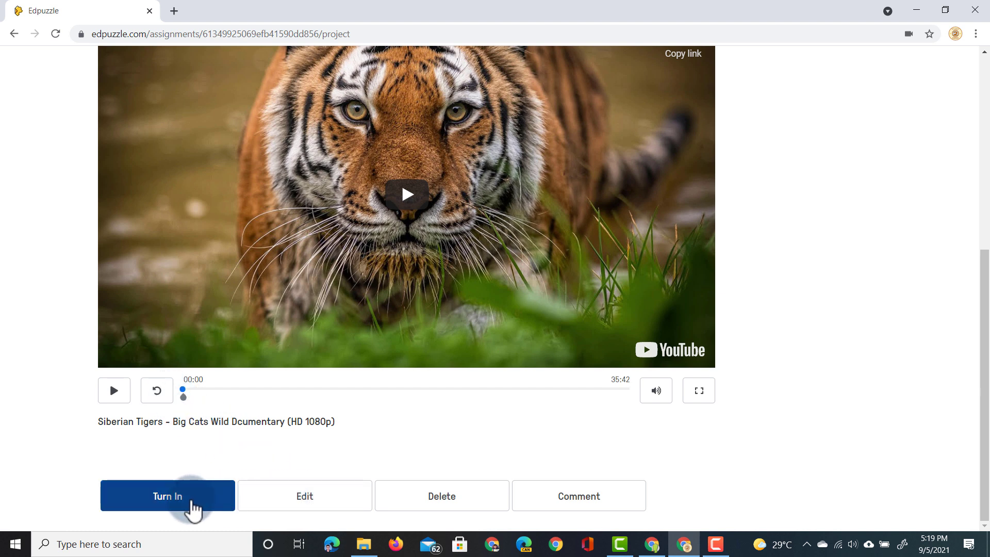
{"action": "left_click", "coordinate": [192, 503]}
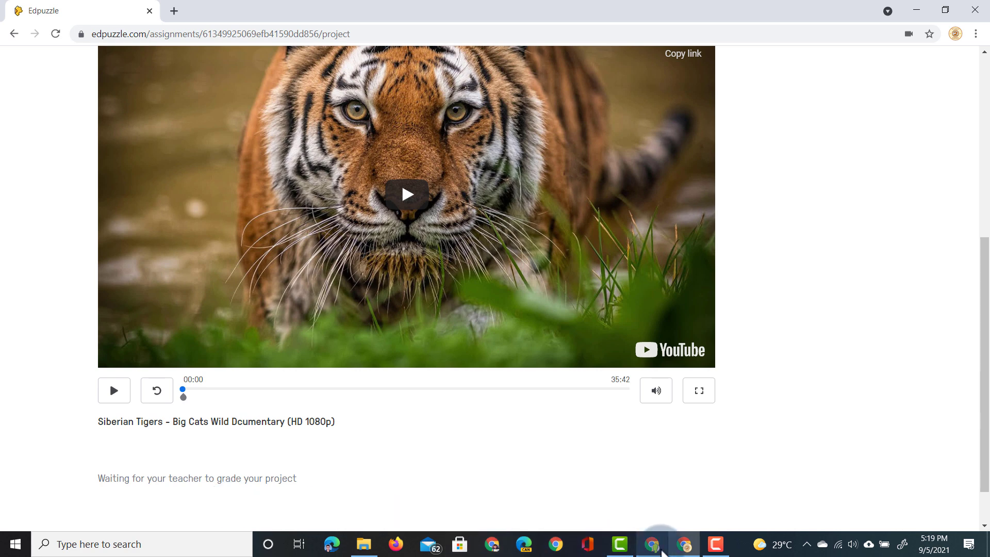
In the teacher window, reload and open the submitted Siberian Tigers project
{"action": "left_click", "coordinate": [661, 550]}
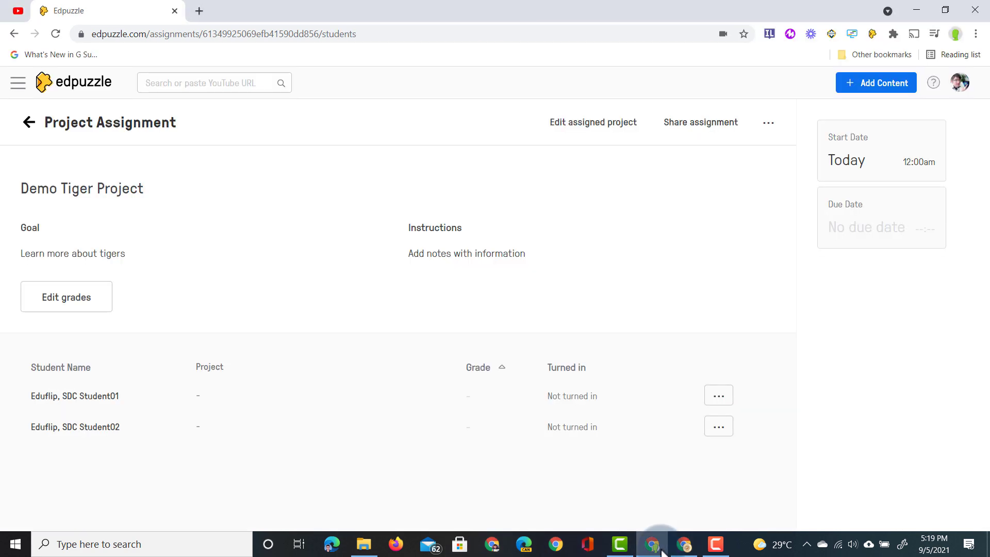
{"action": "left_click", "coordinate": [57, 34]}
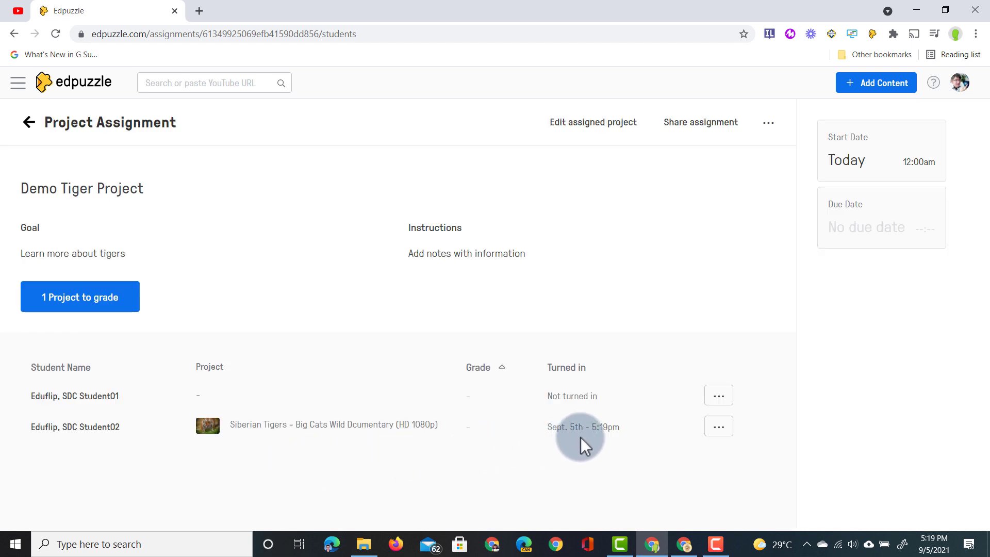
{"action": "left_click", "coordinate": [270, 427]}
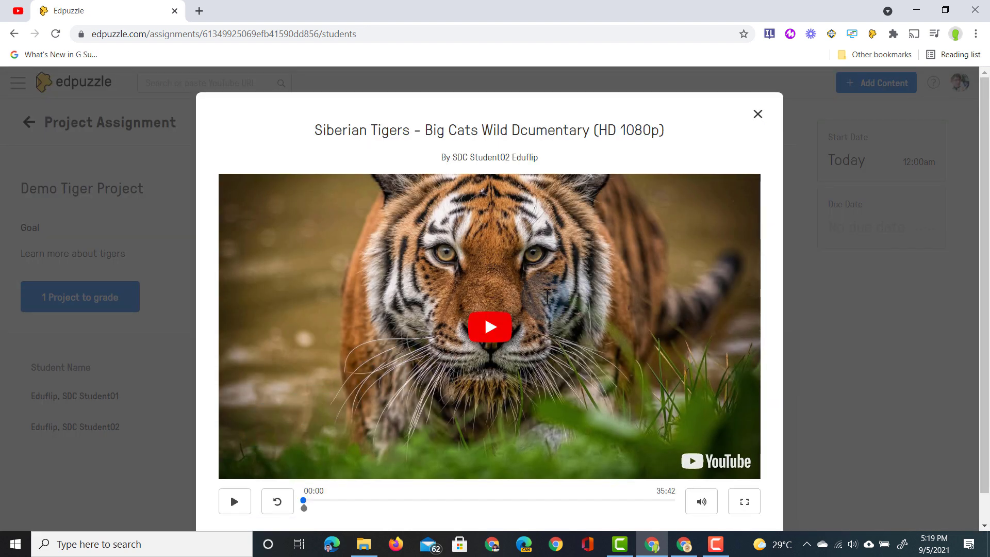
Play the submitted video and its note's audio, then close the preview
{"action": "scroll", "coordinate": [579, 289], "scroll_direction": "down", "scroll_amount": 1}
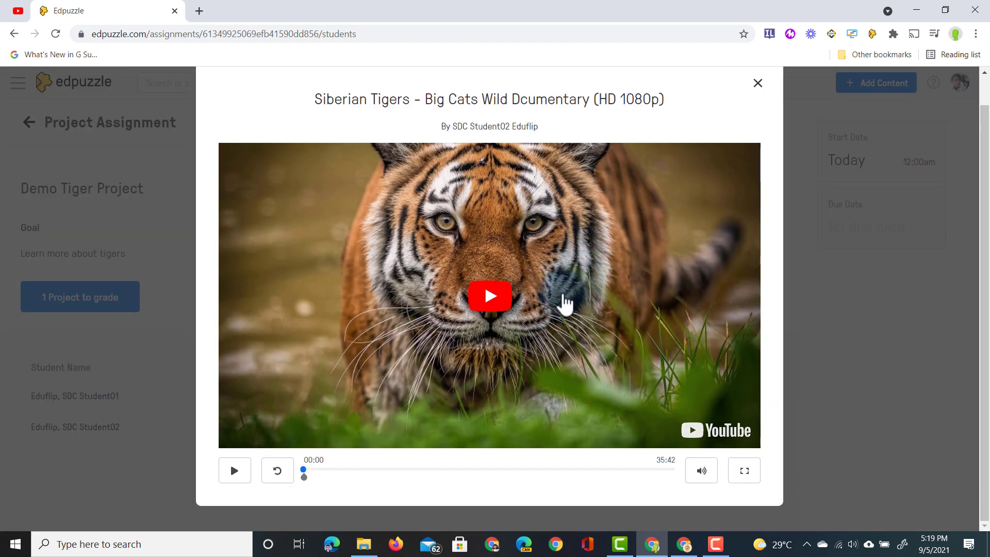
{"action": "left_click", "coordinate": [304, 478]}
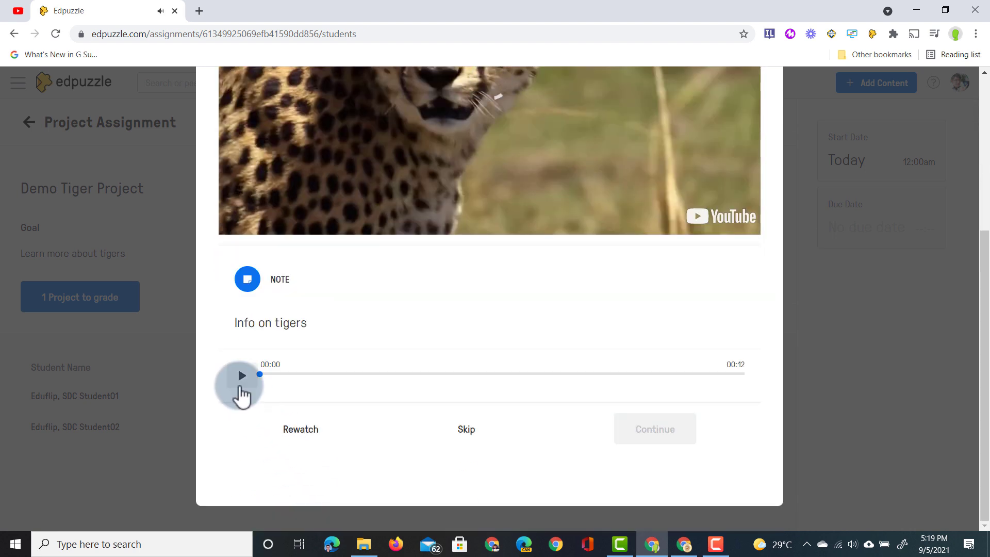
{"action": "left_click", "coordinate": [240, 387]}
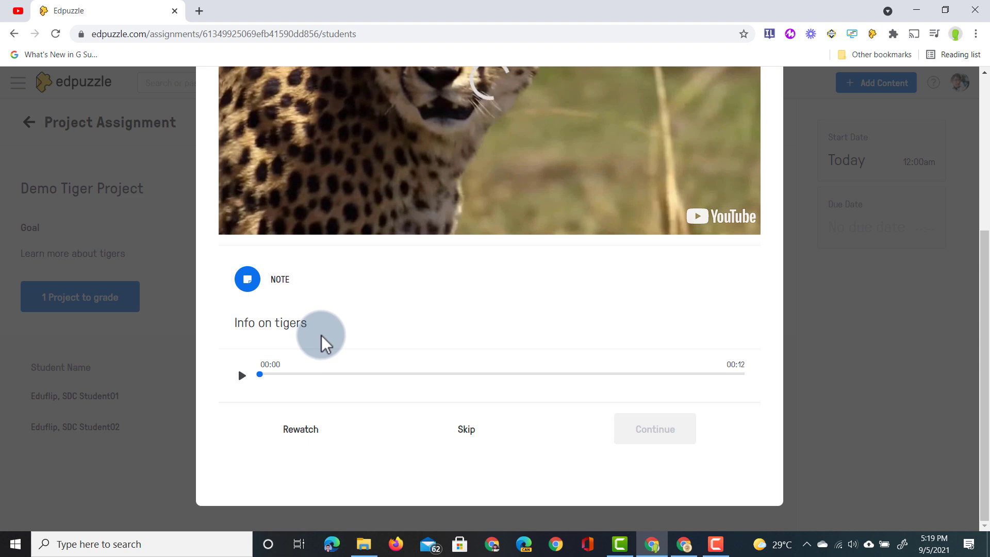
{"action": "left_click", "coordinate": [673, 431]}
{"action": "left_click", "coordinate": [762, 115]}
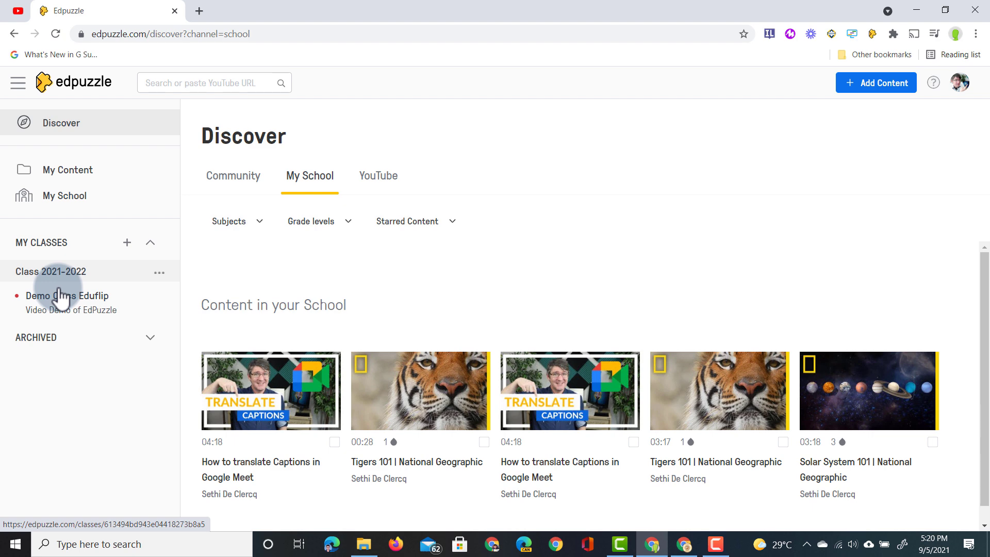
Import Google Classroom's Animated Header class with grade Higher education / College and subject Art
{"action": "left_click", "coordinate": [127, 244]}
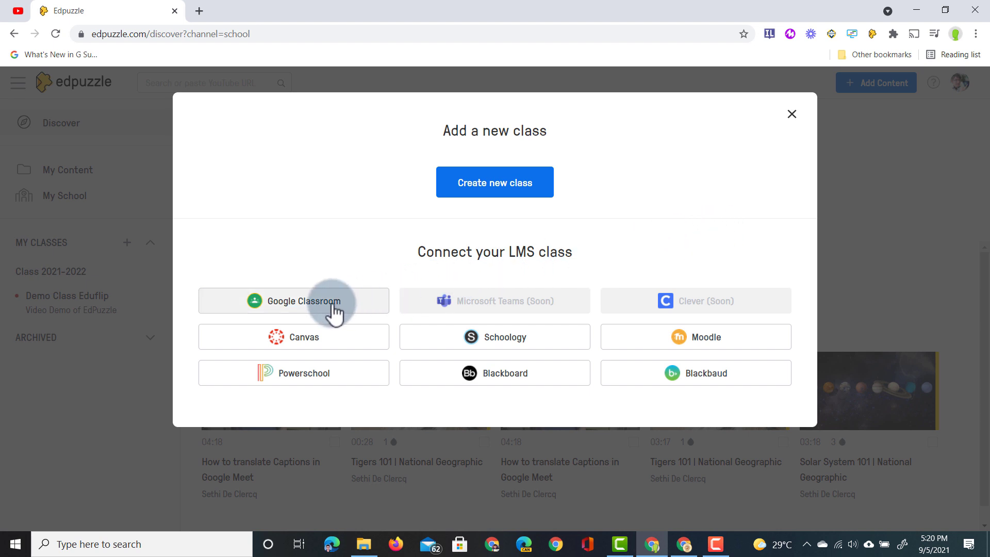
{"action": "double_click", "coordinate": [332, 304]}
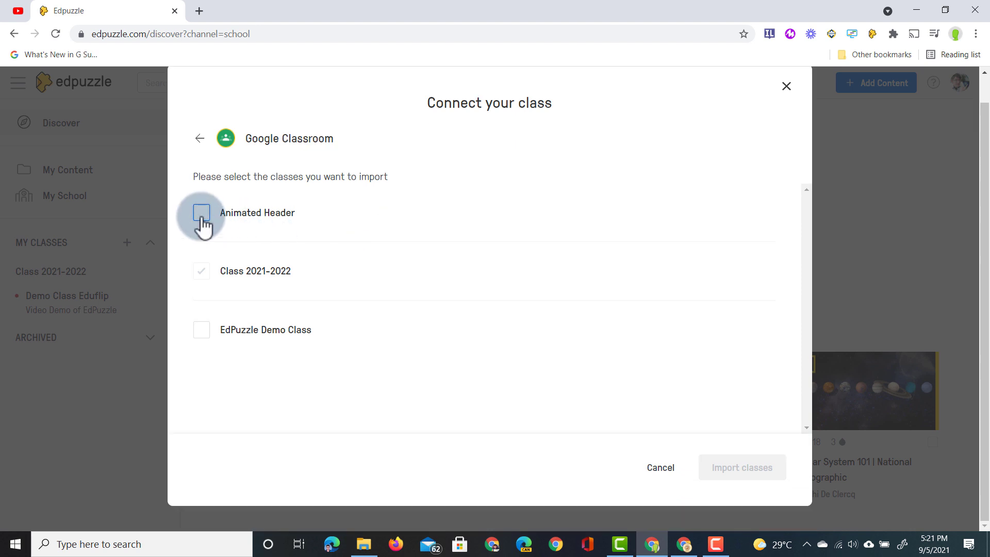
{"action": "left_click", "coordinate": [201, 214]}
{"action": "left_click", "coordinate": [203, 211]}
{"action": "left_click", "coordinate": [204, 214]}
{"action": "left_click", "coordinate": [254, 273]}
{"action": "left_click", "coordinate": [256, 324]}
{"action": "left_click", "coordinate": [365, 282]}
{"action": "left_click", "coordinate": [361, 356]}
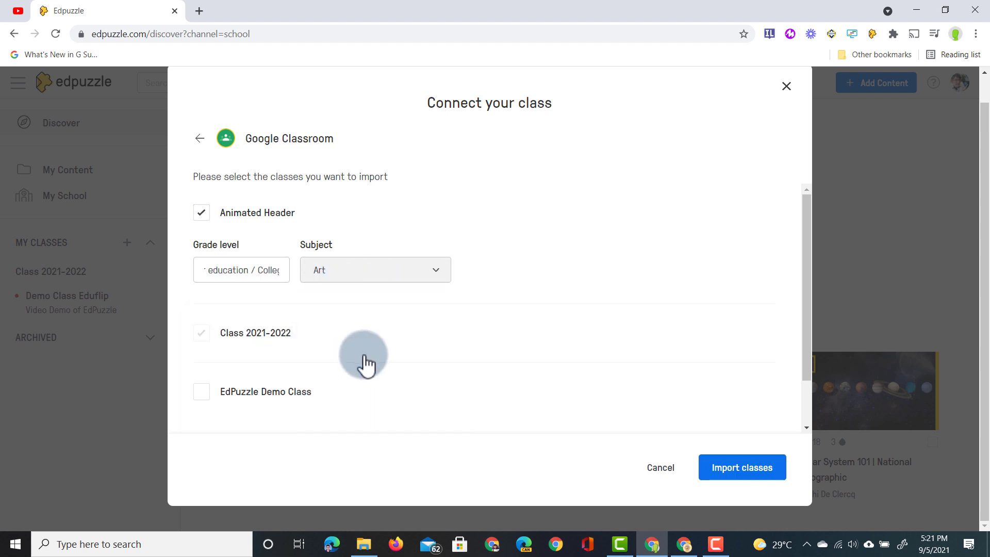
{"action": "left_click", "coordinate": [702, 465]}
{"action": "left_click", "coordinate": [751, 473]}
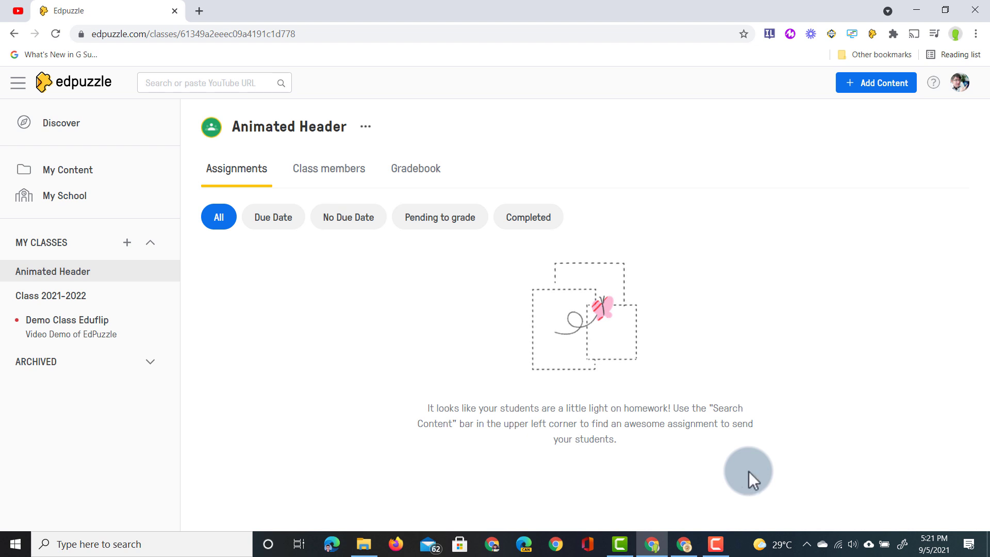
View Animated Header's class members, then its empty gradebook
{"action": "left_click", "coordinate": [330, 175]}
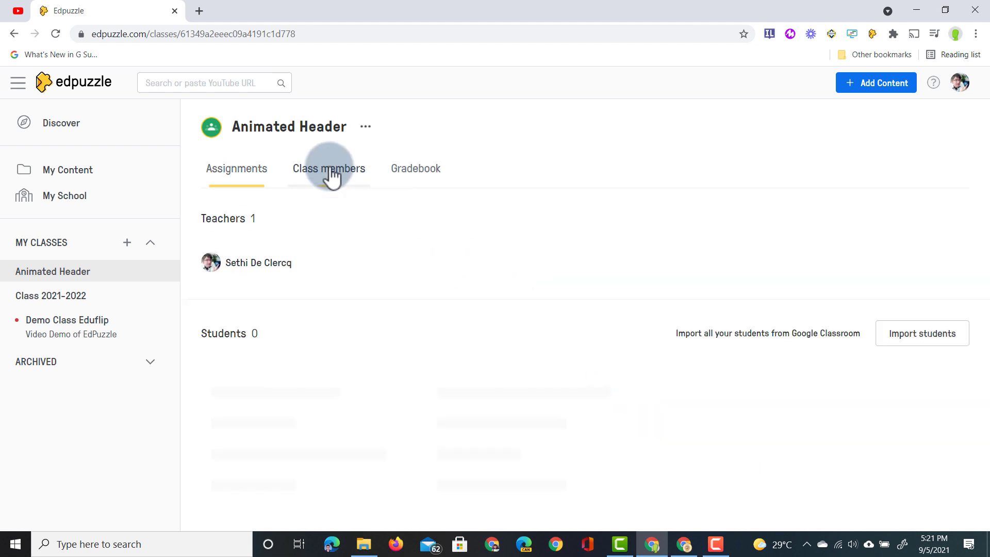
{"action": "left_click", "coordinate": [431, 175]}
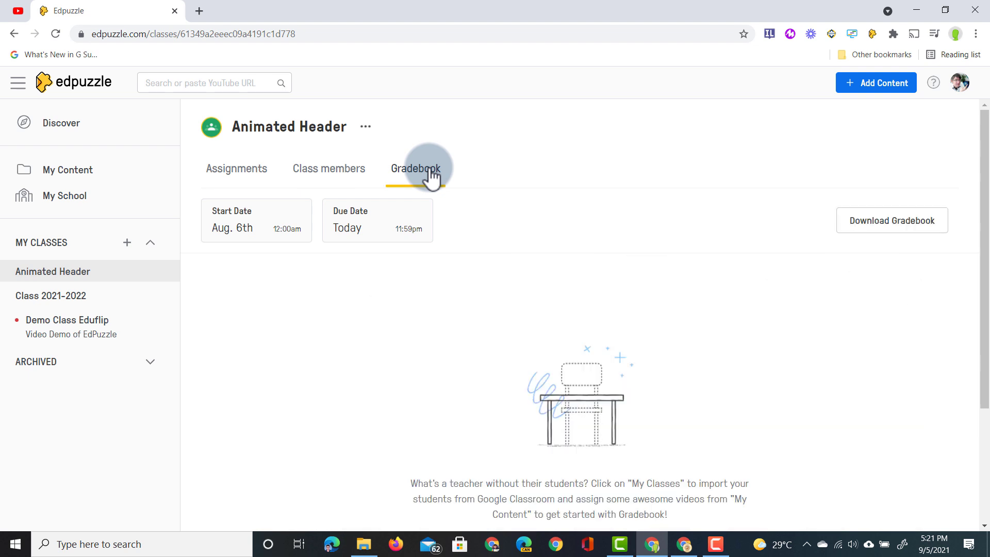